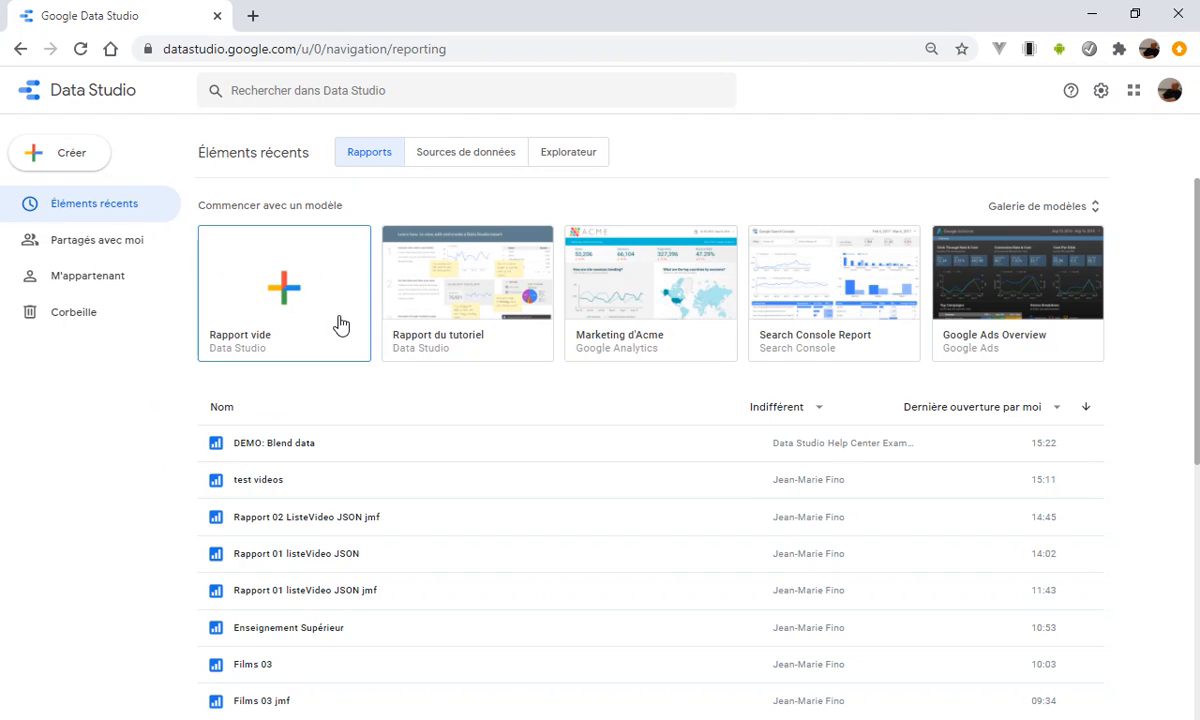
Create a new blank report.
{"action": "left_click", "coordinate": [368, 151]}
{"action": "left_click", "coordinate": [57, 156]}
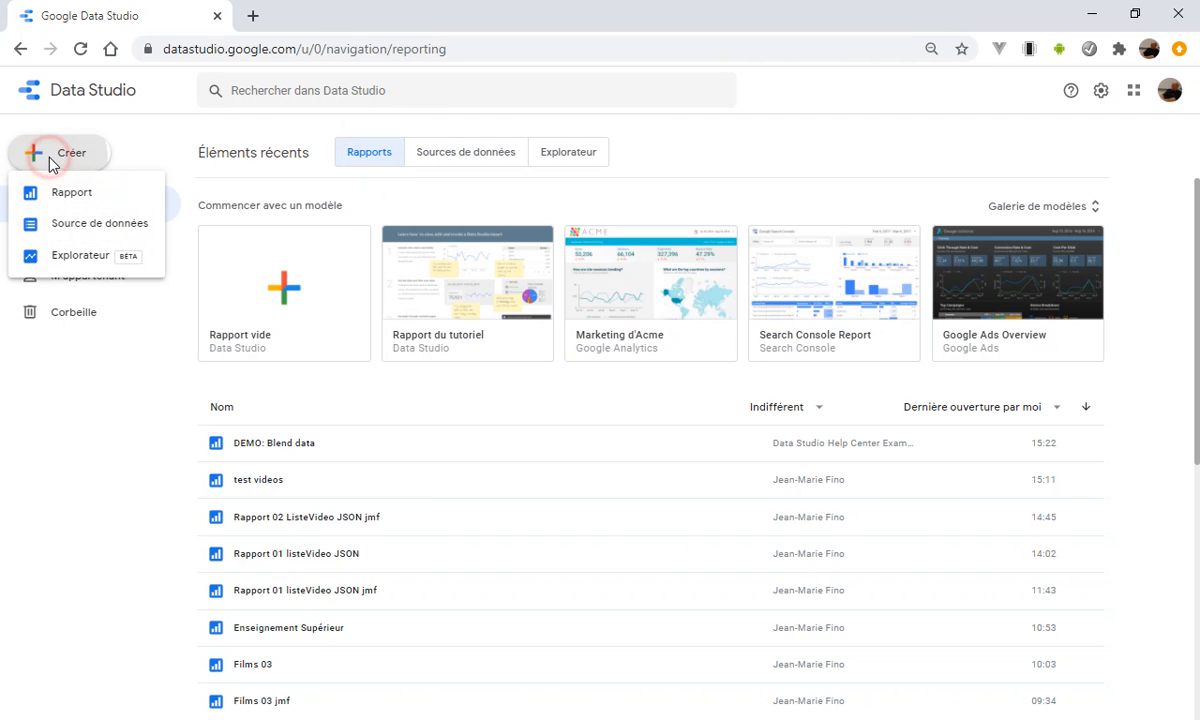
{"action": "left_click", "coordinate": [299, 288]}
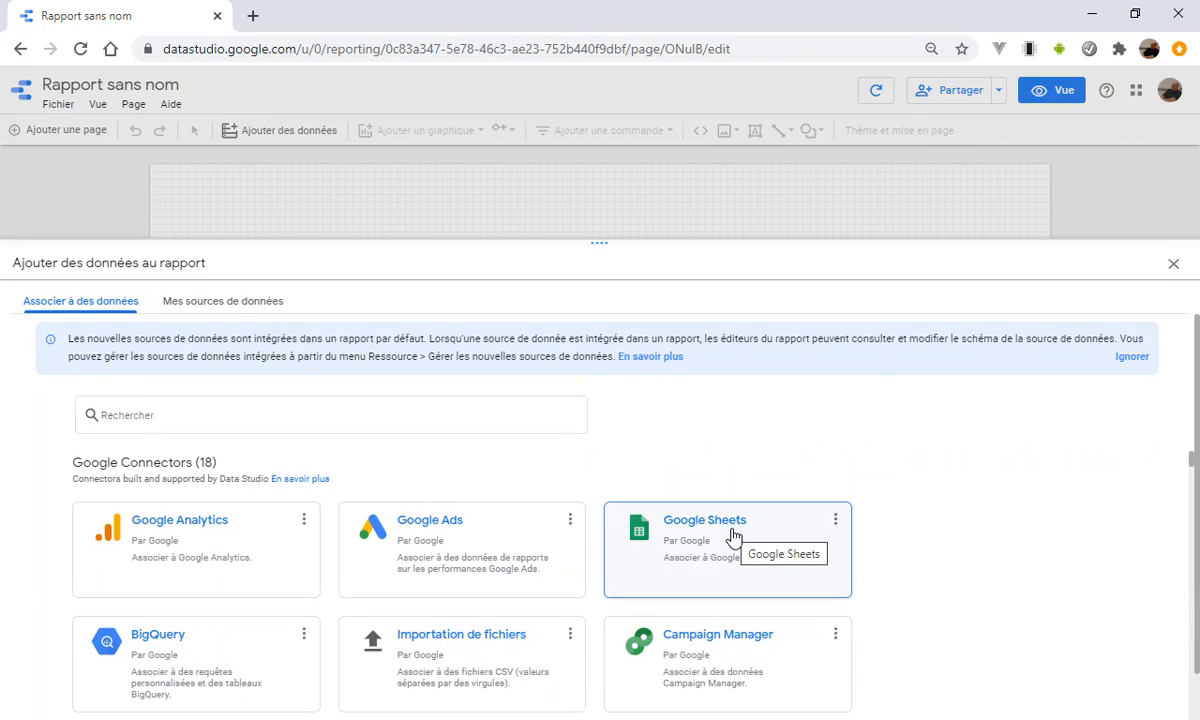
Connect the report to Google Sheets and add Feuille 1 of the Liste videos JSON spreadsheet as its data.
{"action": "left_click", "coordinate": [733, 537]}
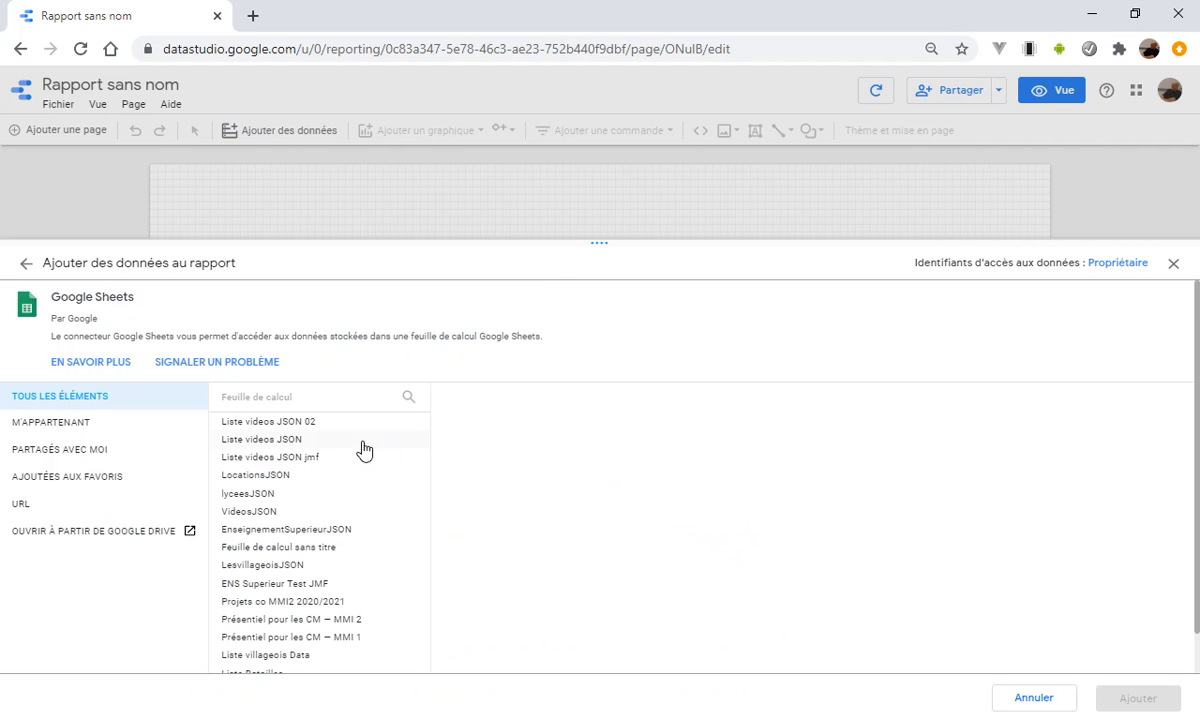
{"action": "left_click", "coordinate": [258, 443]}
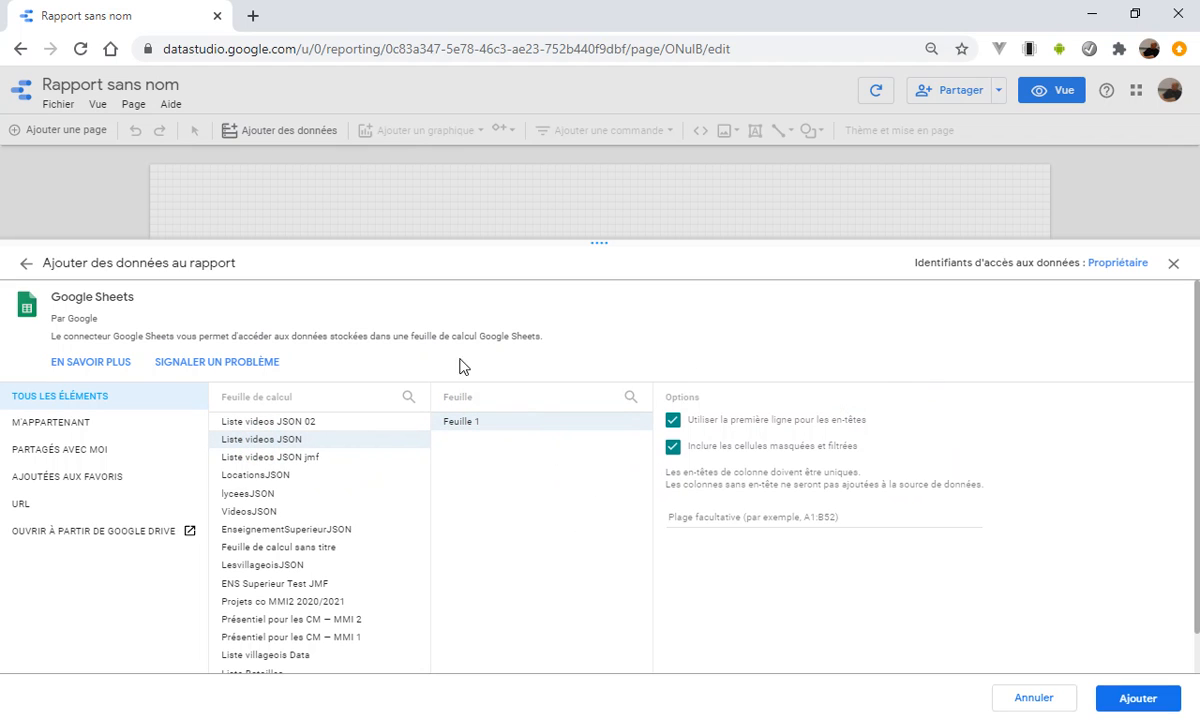
{"action": "left_click", "coordinate": [1107, 699]}
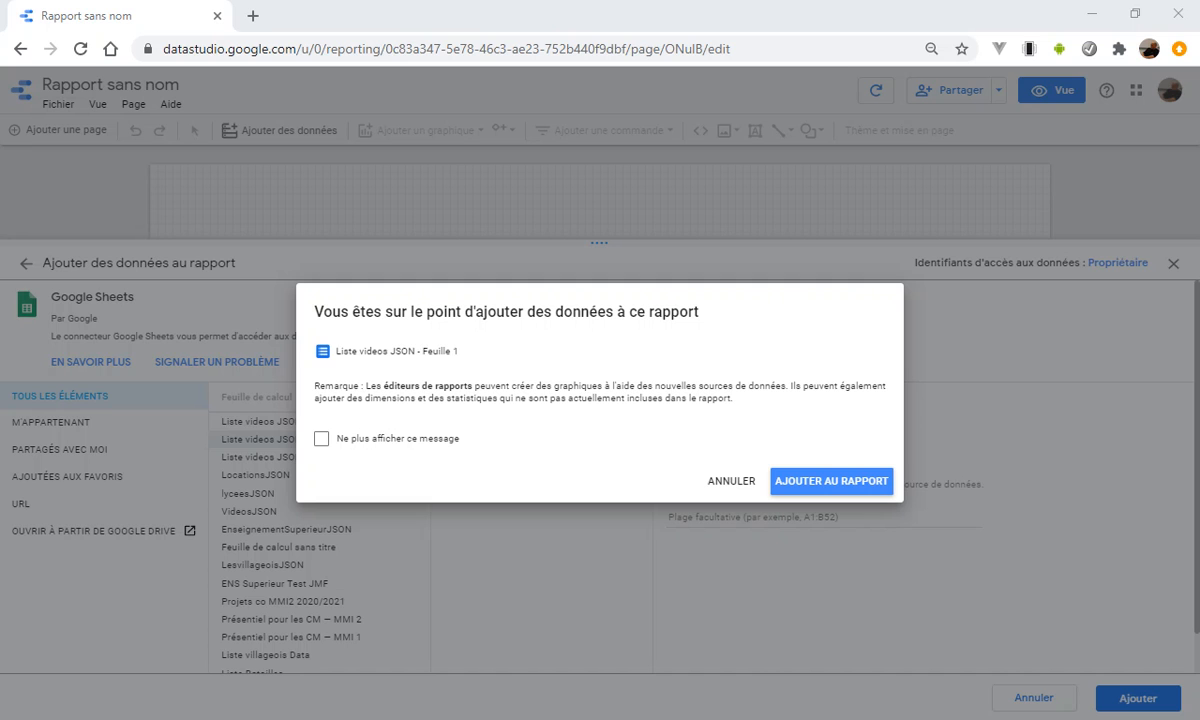
{"action": "left_click", "coordinate": [857, 482]}
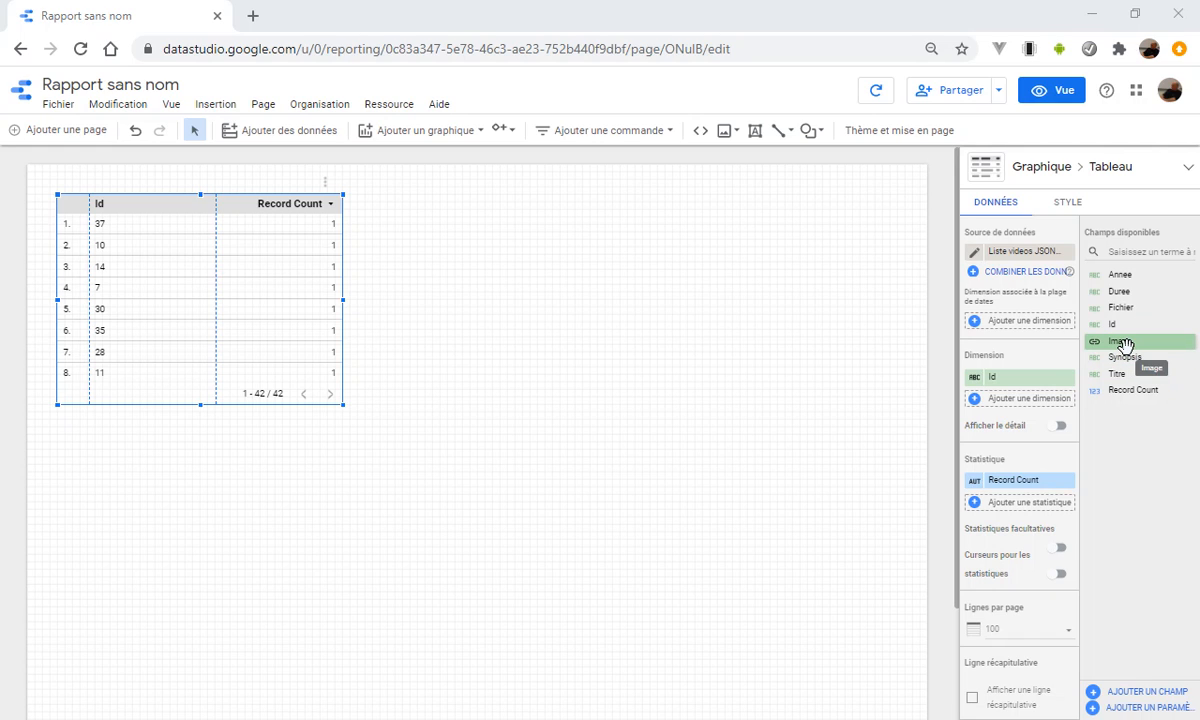
Add the Image field as the table's first dimension, ahead of Id, and widen the Image column.
{"action": "left_click_drag", "start_coordinate": [1124, 345], "coordinate": [1021, 390]}
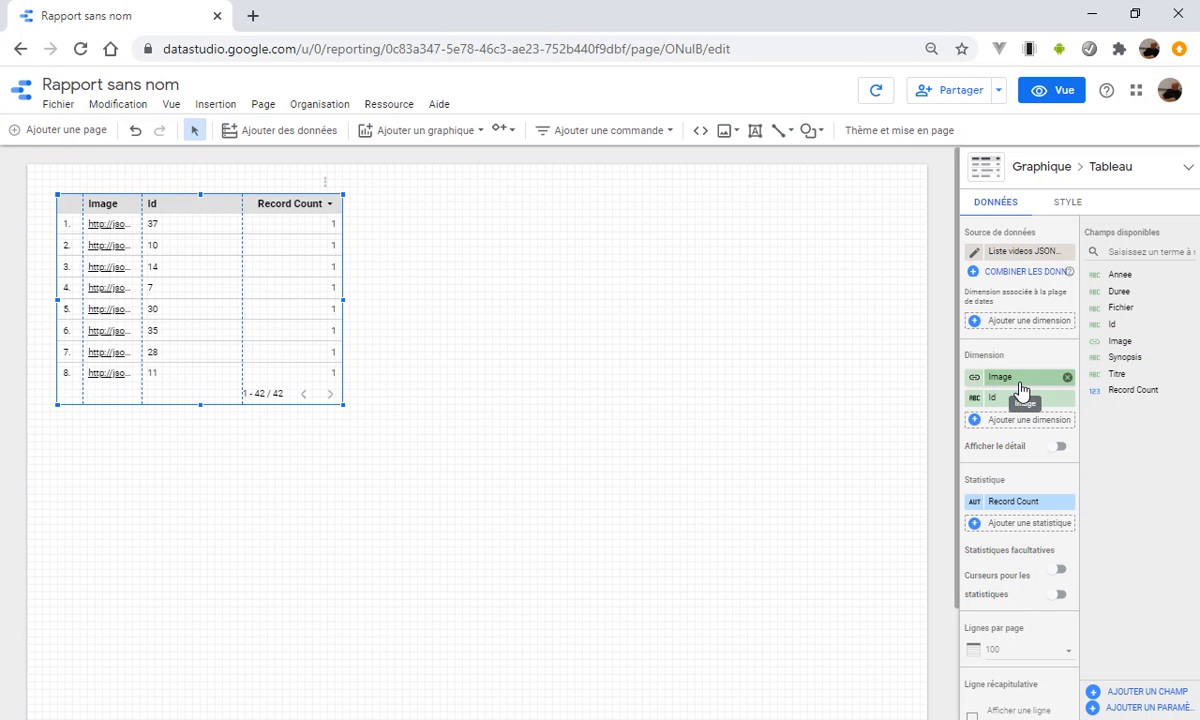
{"action": "left_click_drag", "start_coordinate": [142, 223], "coordinate": [232, 223]}
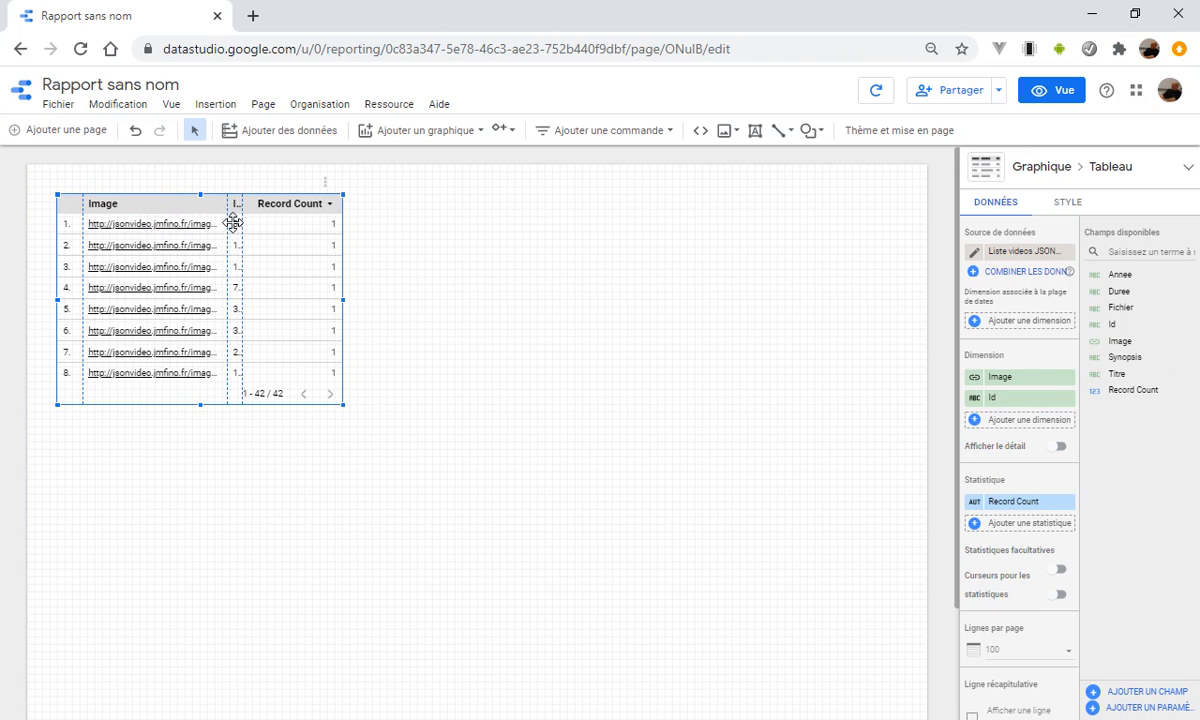
{"action": "left_click_drag", "start_coordinate": [227, 221], "coordinate": [201, 222]}
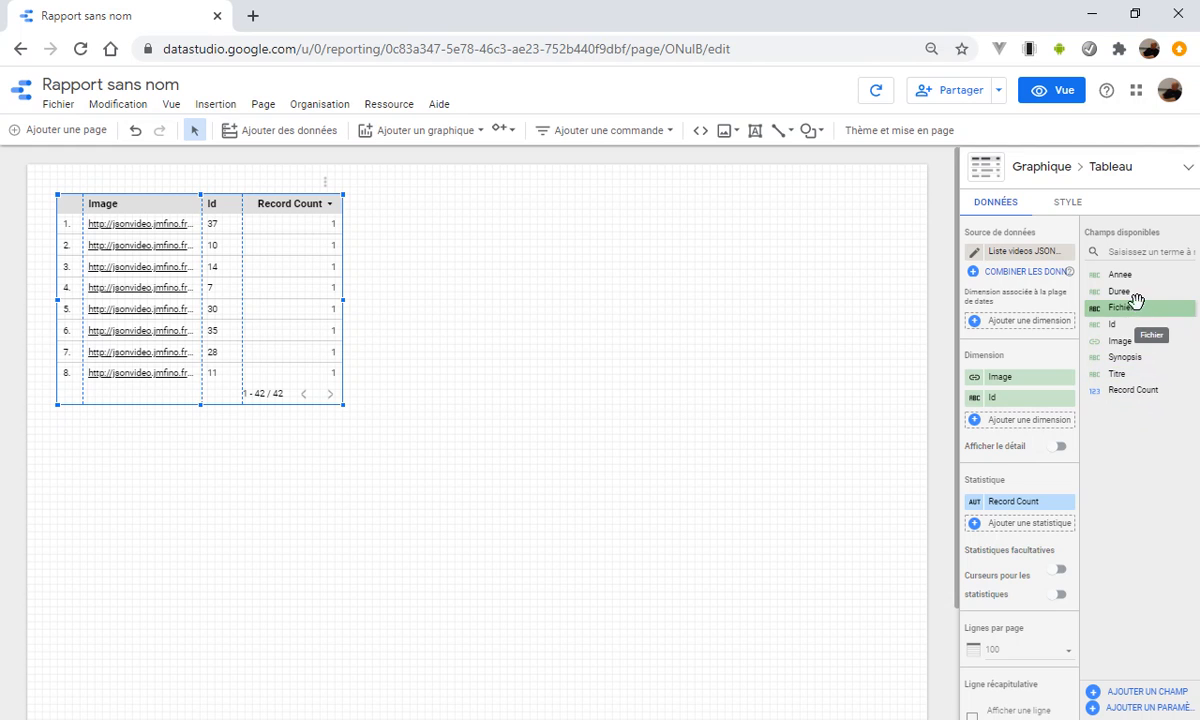
Replace the table's Id dimension with Titre, and add Annee and Duree as the following dimensions.
{"action": "mouse_move", "coordinate": [1115, 375]}
{"action": "left_mouse_down"}
{"action": "mouse_move", "coordinate": [995, 395]}
{"action": "mouse_move", "coordinate": [1015, 412]}
{"action": "left_mouse_up"}
{"action": "left_click", "coordinate": [1068, 420]}
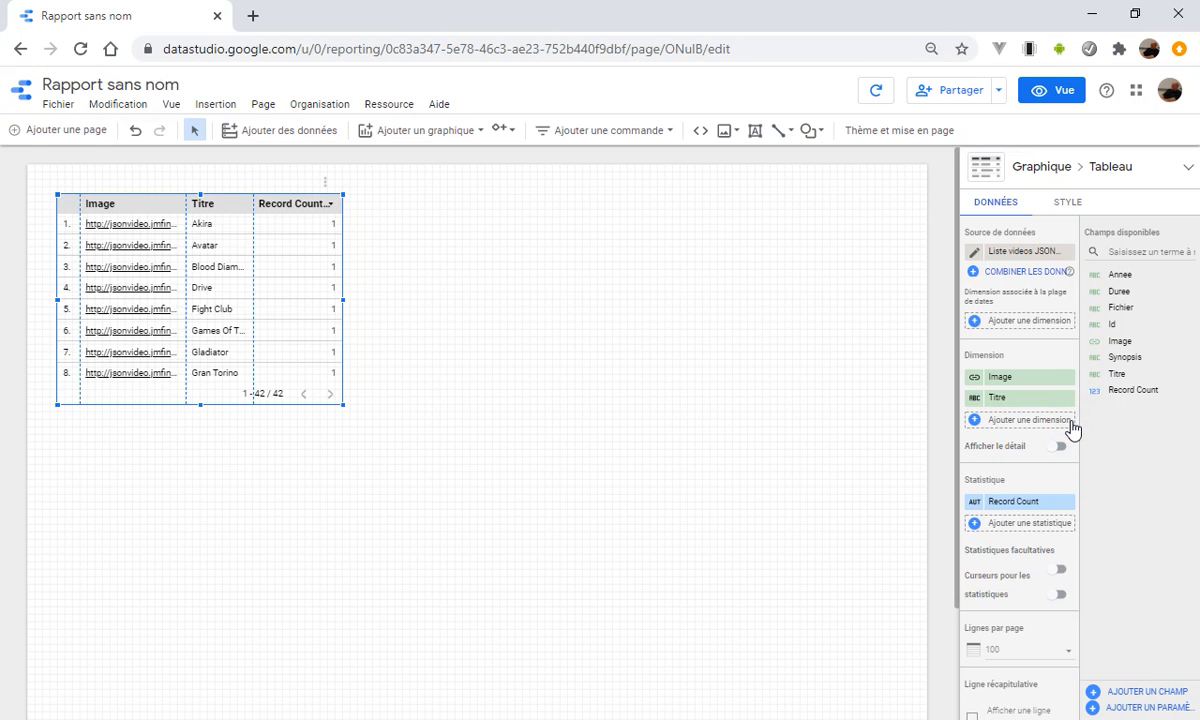
{"action": "left_click_drag", "start_coordinate": [1120, 274], "coordinate": [1018, 428]}
{"action": "left_click", "coordinate": [973, 421]}
{"action": "left_click", "coordinate": [978, 532]}
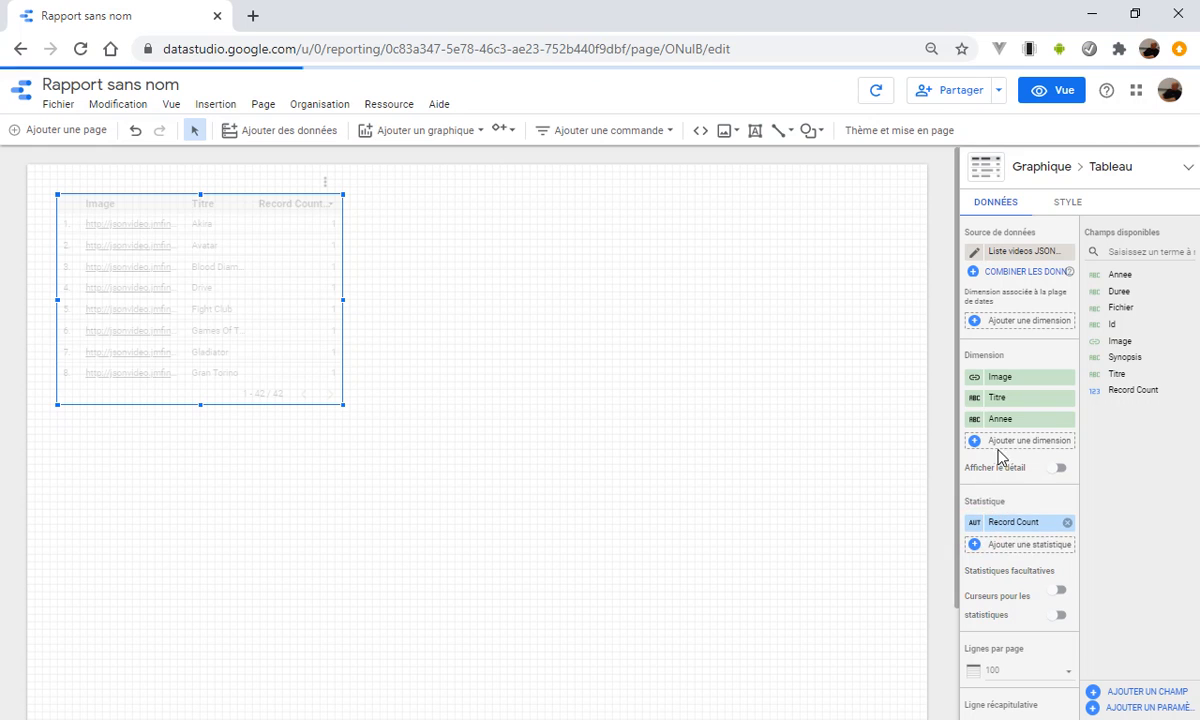
{"action": "left_click", "coordinate": [990, 441]}
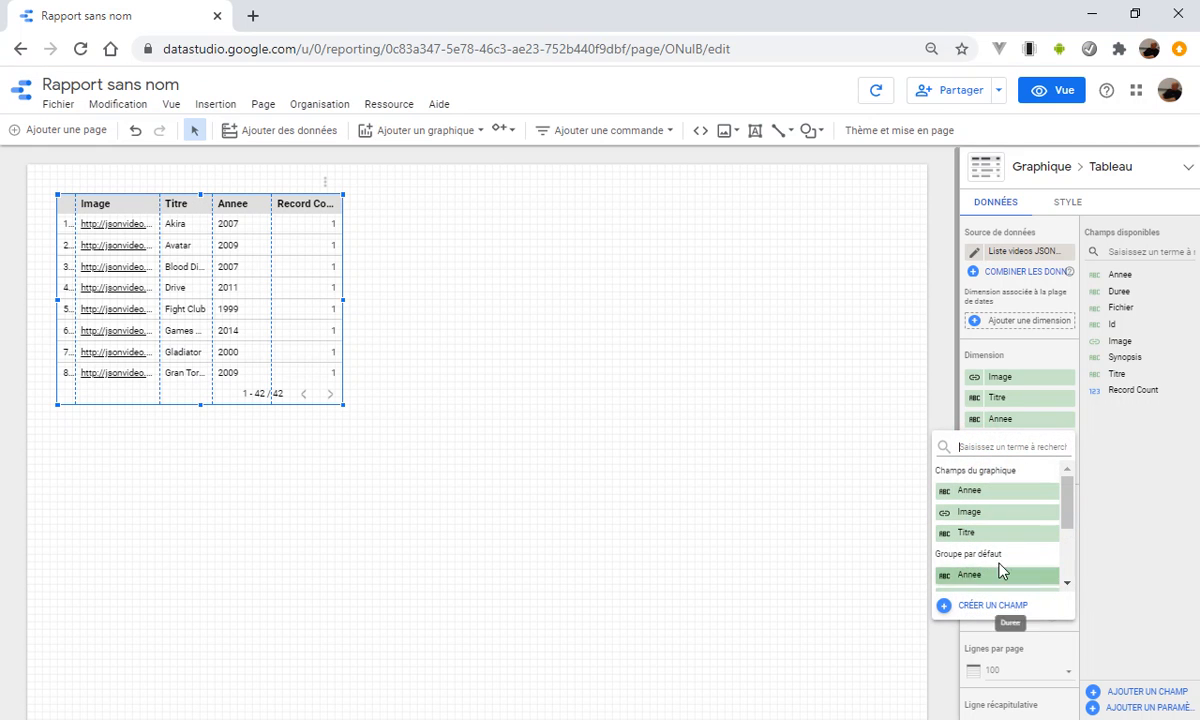
{"action": "scroll", "coordinate": [995, 588], "scroll_direction": "down", "scroll_amount": 2}
{"action": "left_click", "coordinate": [982, 503]}
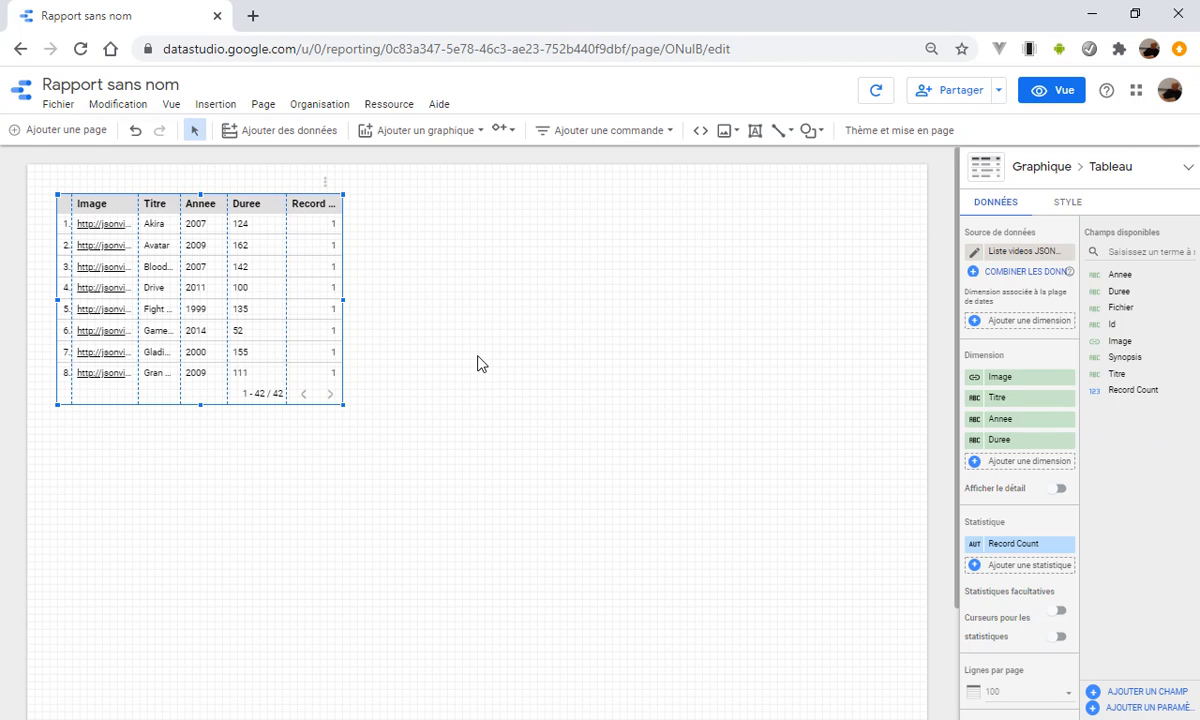
Widen the table to a little over half the page width and enlarge its Titre, Annee and Duree columns.
{"action": "left_click_drag", "start_coordinate": [181, 204], "coordinate": [212, 204]}
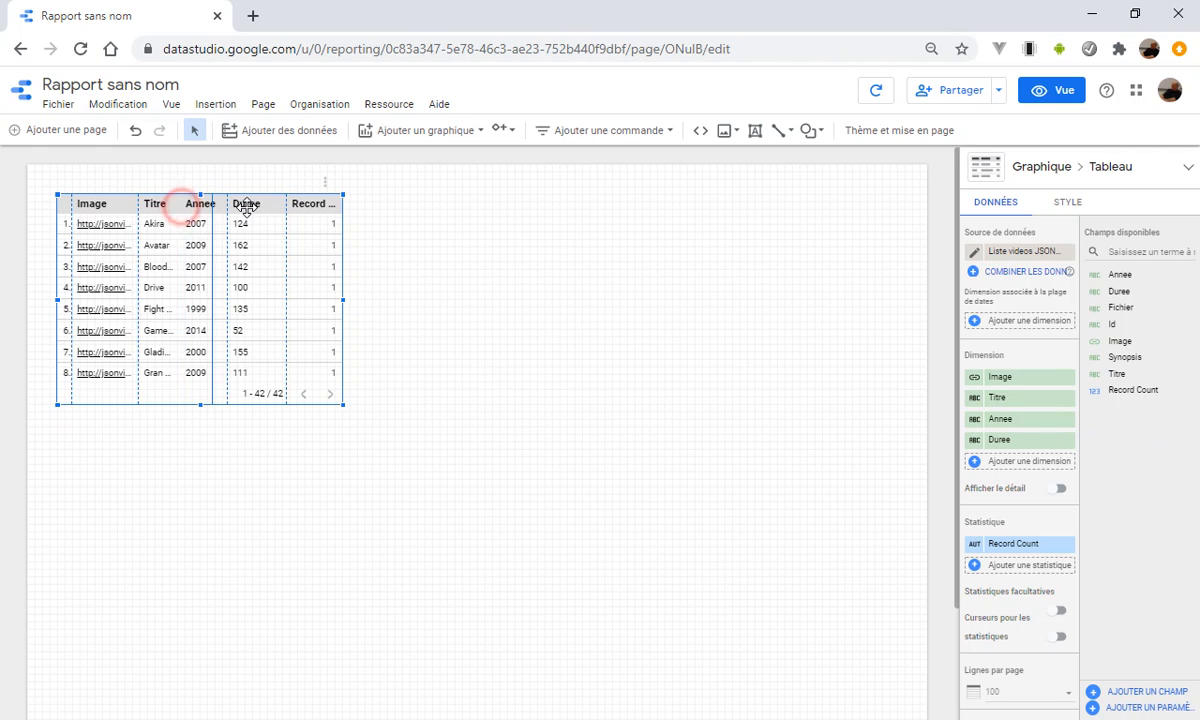
{"action": "left_click_drag", "start_coordinate": [227, 204], "coordinate": [271, 204]}
{"action": "left_click_drag", "start_coordinate": [342, 297], "coordinate": [559, 298]}
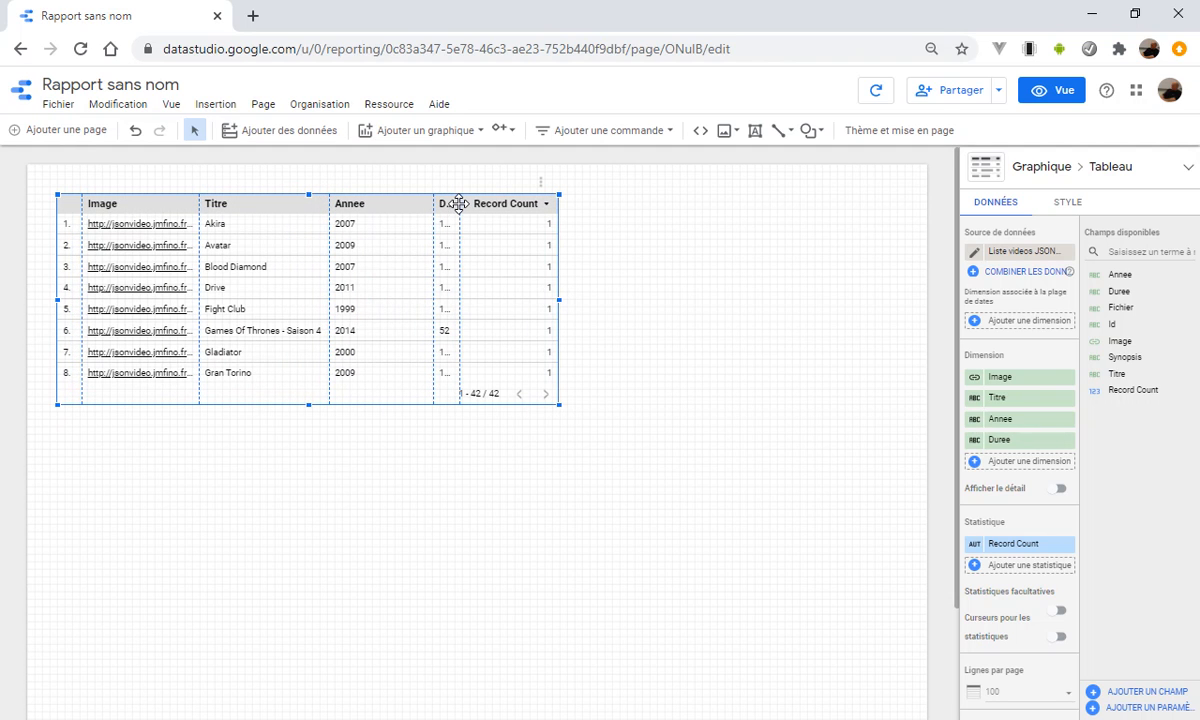
{"action": "left_click_drag", "start_coordinate": [459, 204], "coordinate": [519, 204]}
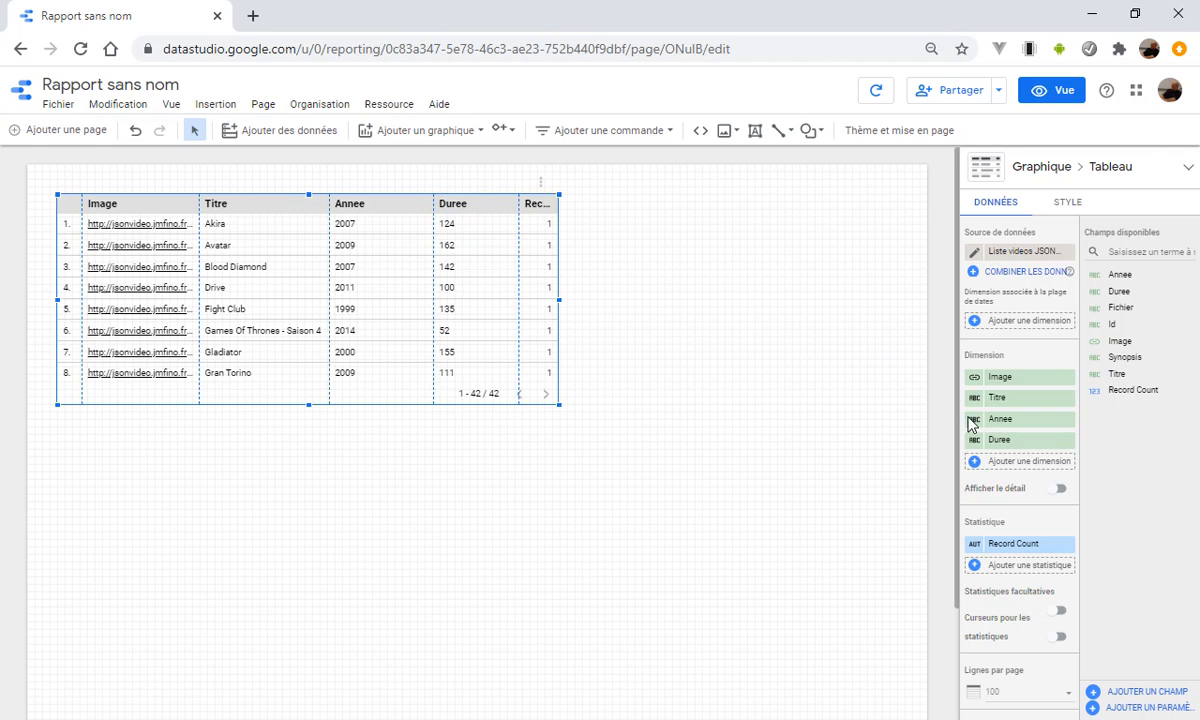
Remove the Record Count metric from the table and lengthen the table to fit ten rows.
{"action": "left_click", "coordinate": [1067, 543]}
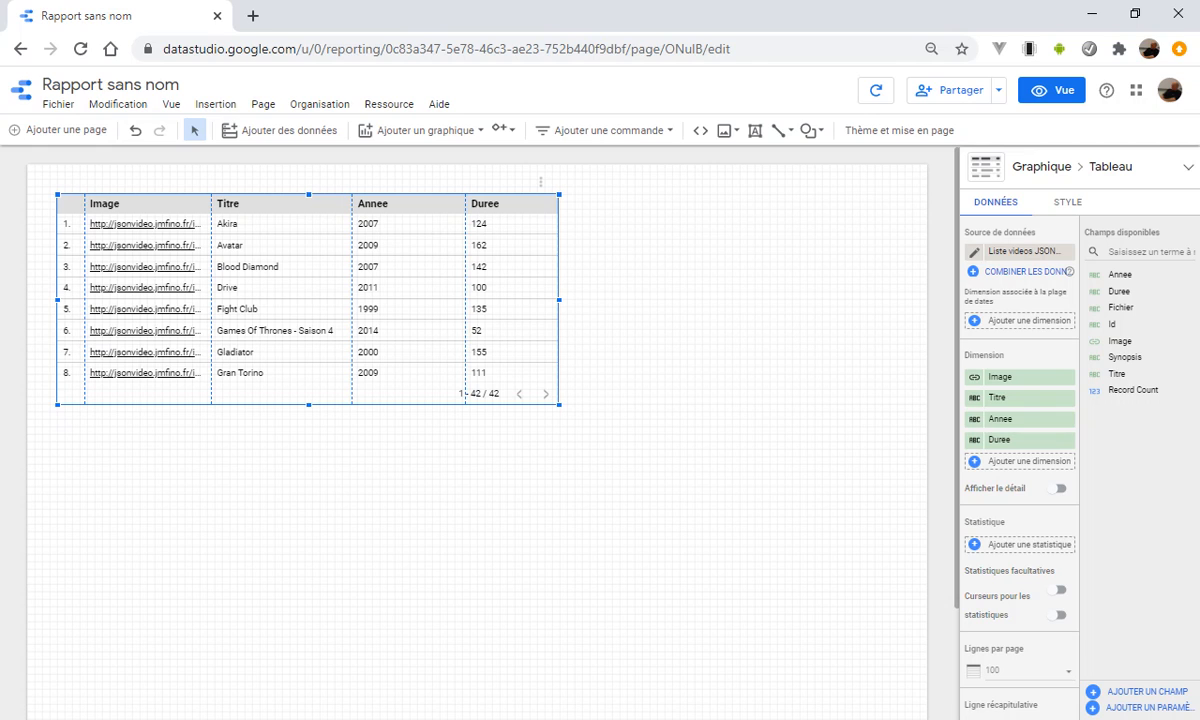
{"action": "left_click_drag", "start_coordinate": [310, 403], "coordinate": [316, 455]}
{"action": "left_click", "coordinate": [366, 528]}
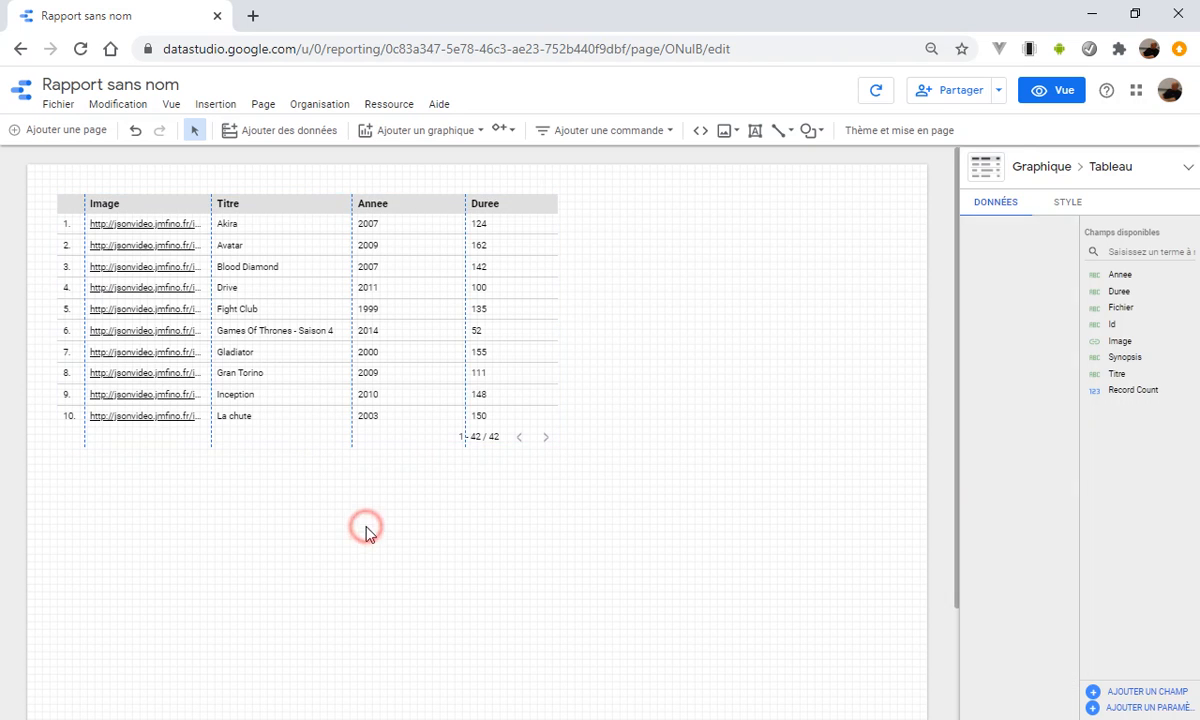
Set the table to show 10 rows per page.
{"action": "left_click", "coordinate": [327, 348]}
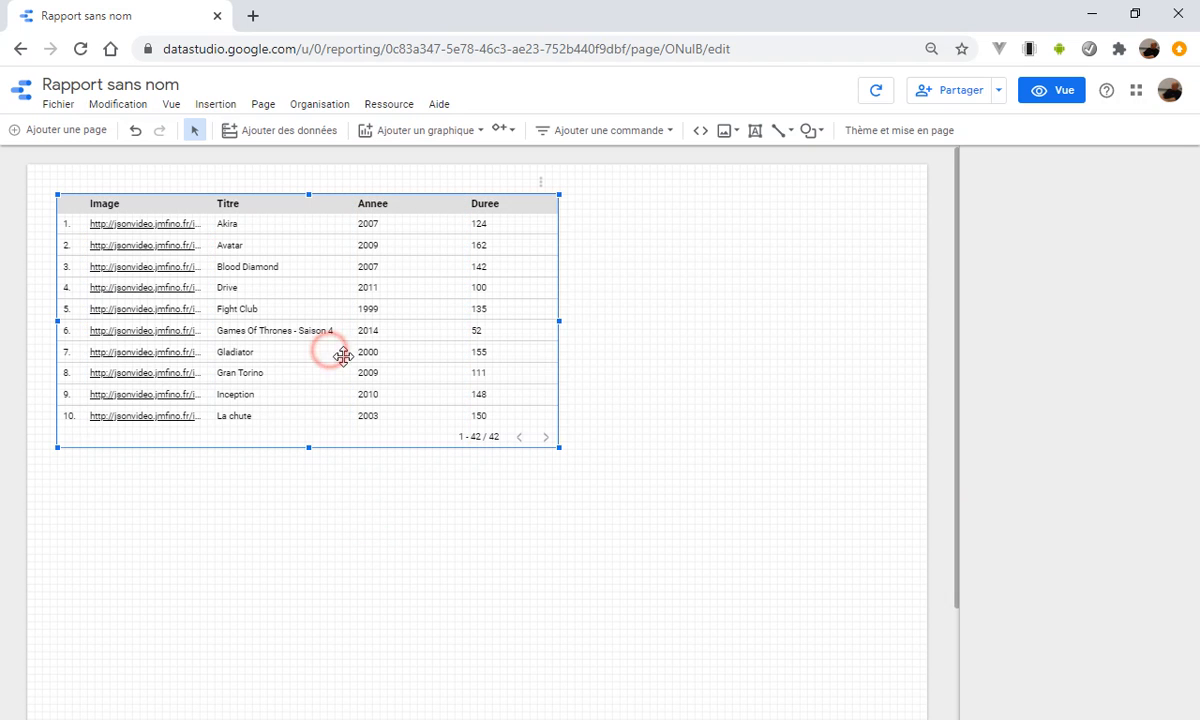
{"action": "scroll", "coordinate": [1045, 565], "scroll_direction": "down", "scroll_amount": 3}
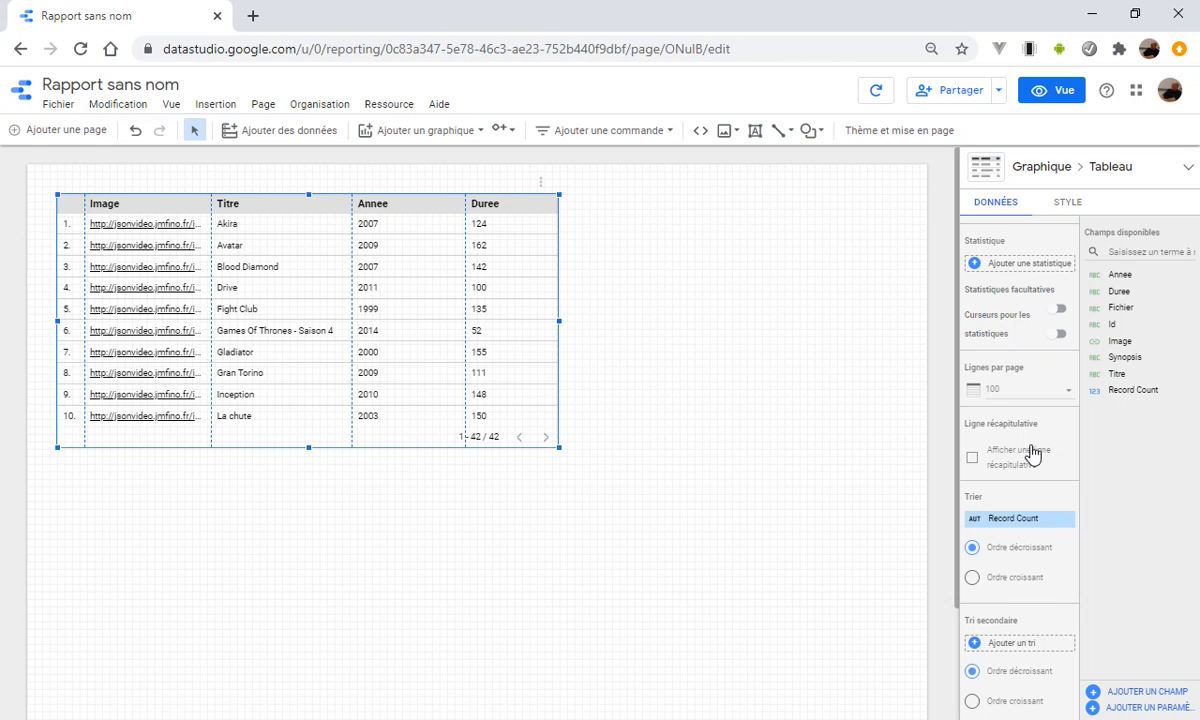
{"action": "left_click", "coordinate": [1071, 398]}
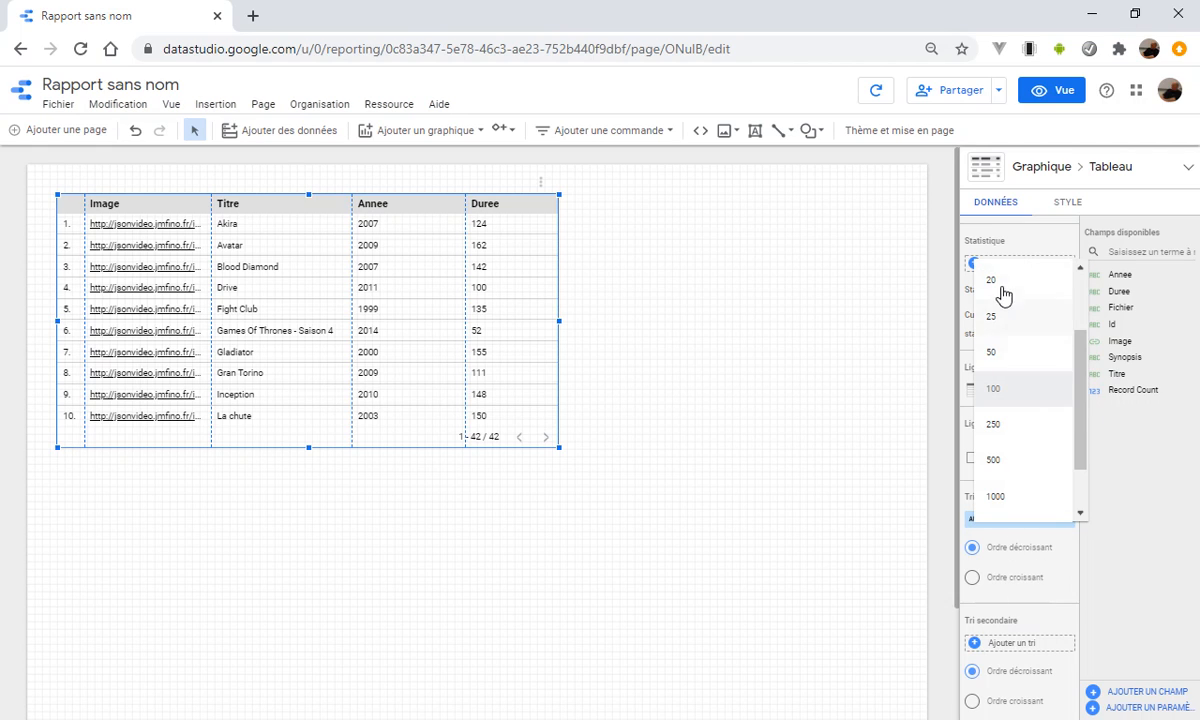
{"action": "scroll", "coordinate": [1003, 287], "scroll_direction": "up", "scroll_amount": 2}
{"action": "left_click", "coordinate": [994, 340]}
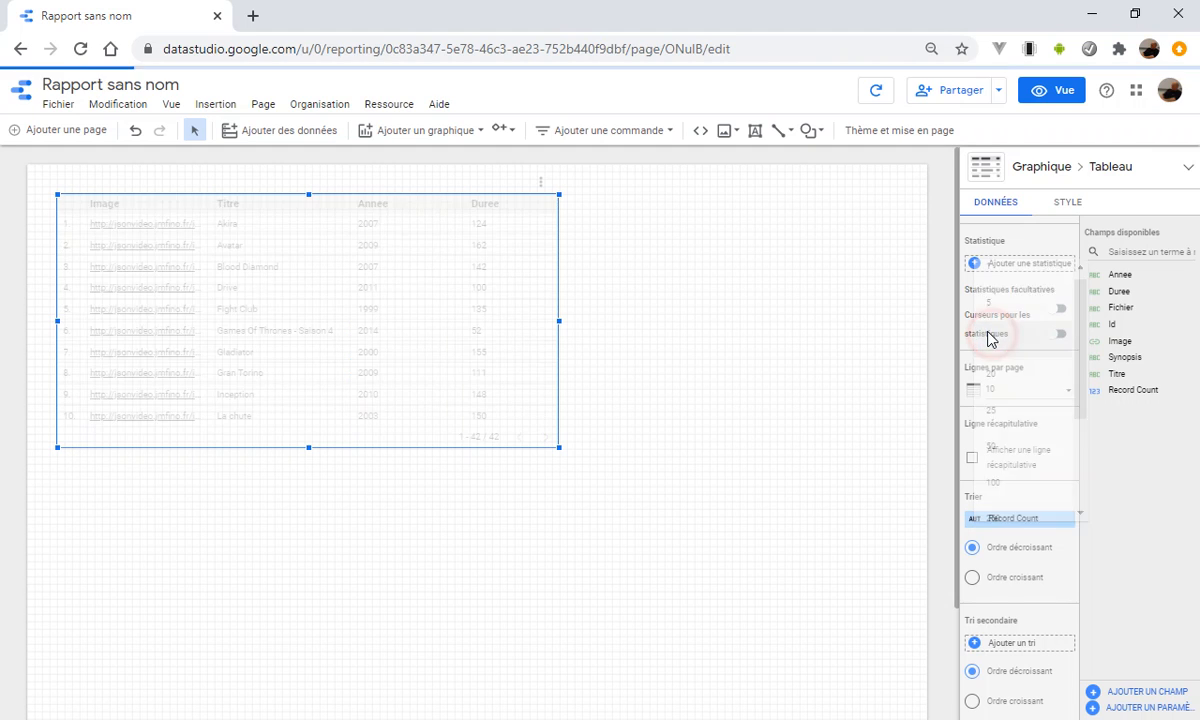
{"action": "left_click", "coordinate": [779, 360]}
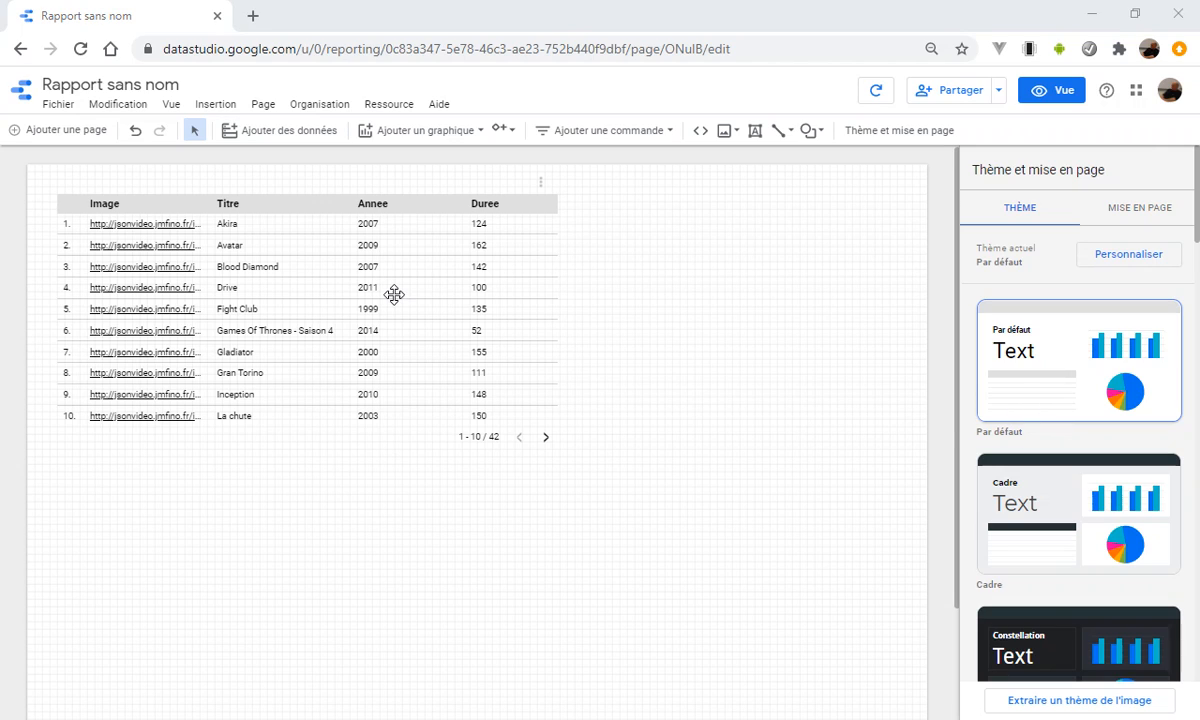
Start a new calculated field for the table's data source and name it Affiche.
{"action": "left_click", "coordinate": [394, 294]}
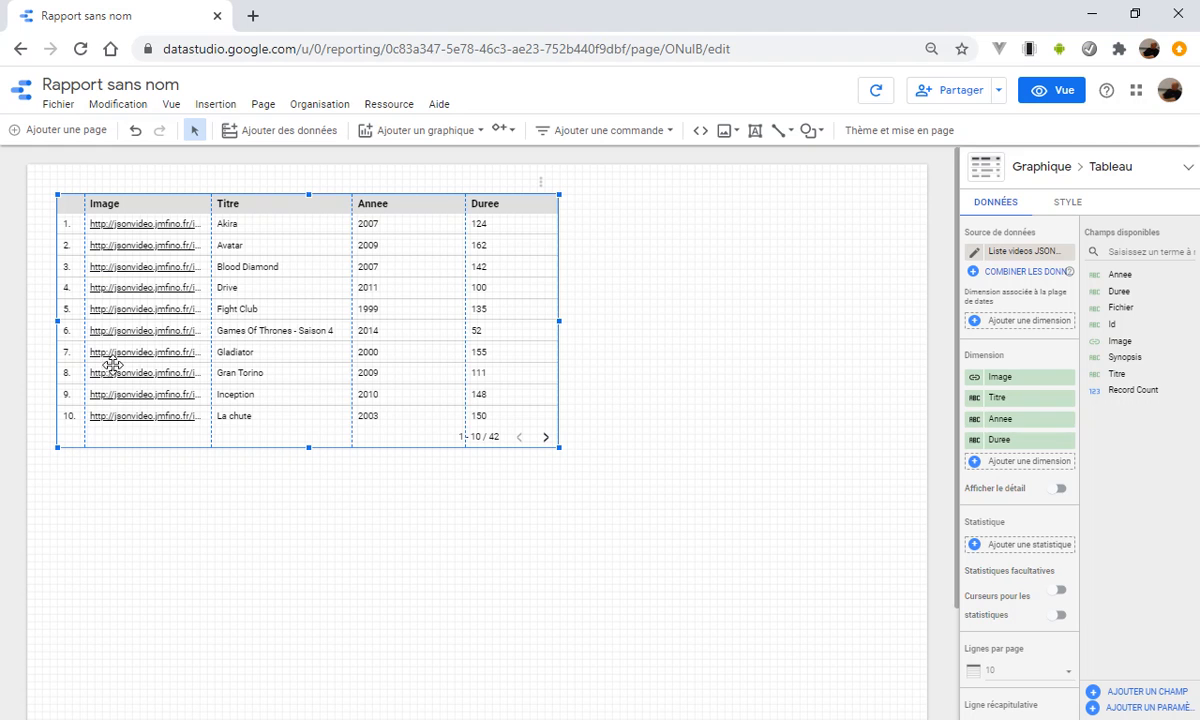
{"action": "left_click", "coordinate": [1168, 693]}
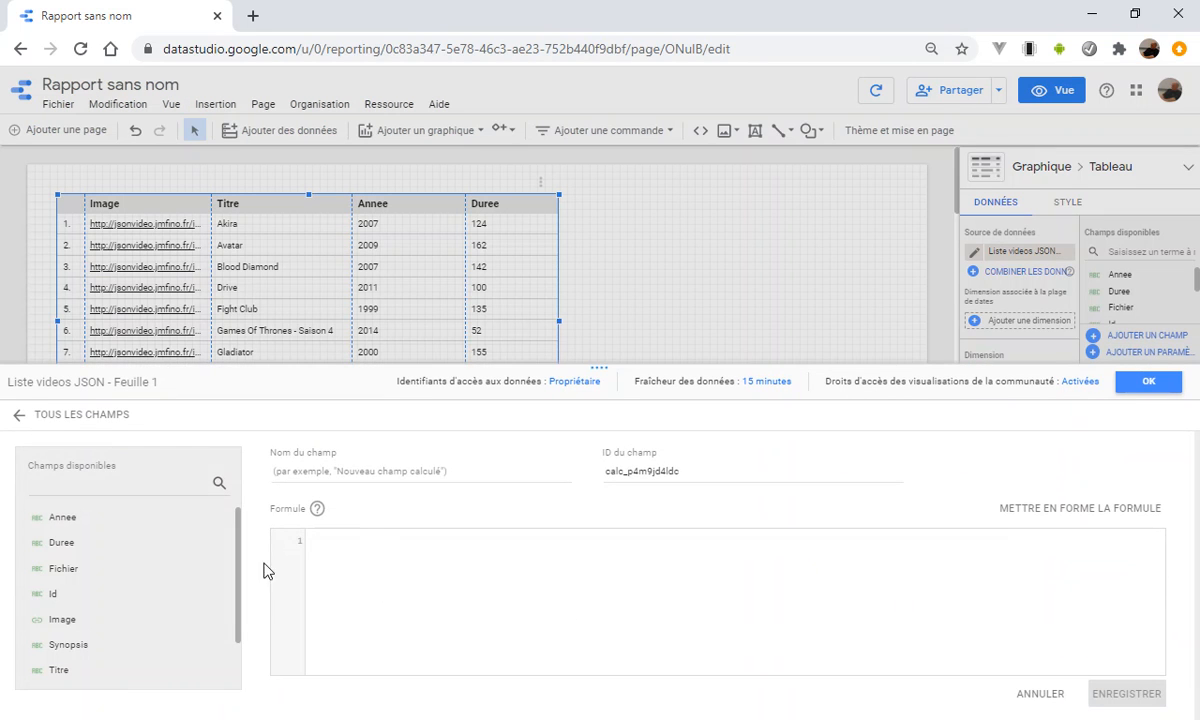
{"action": "left_click", "coordinate": [340, 461]}
{"action": "type", "text": "Affi"}
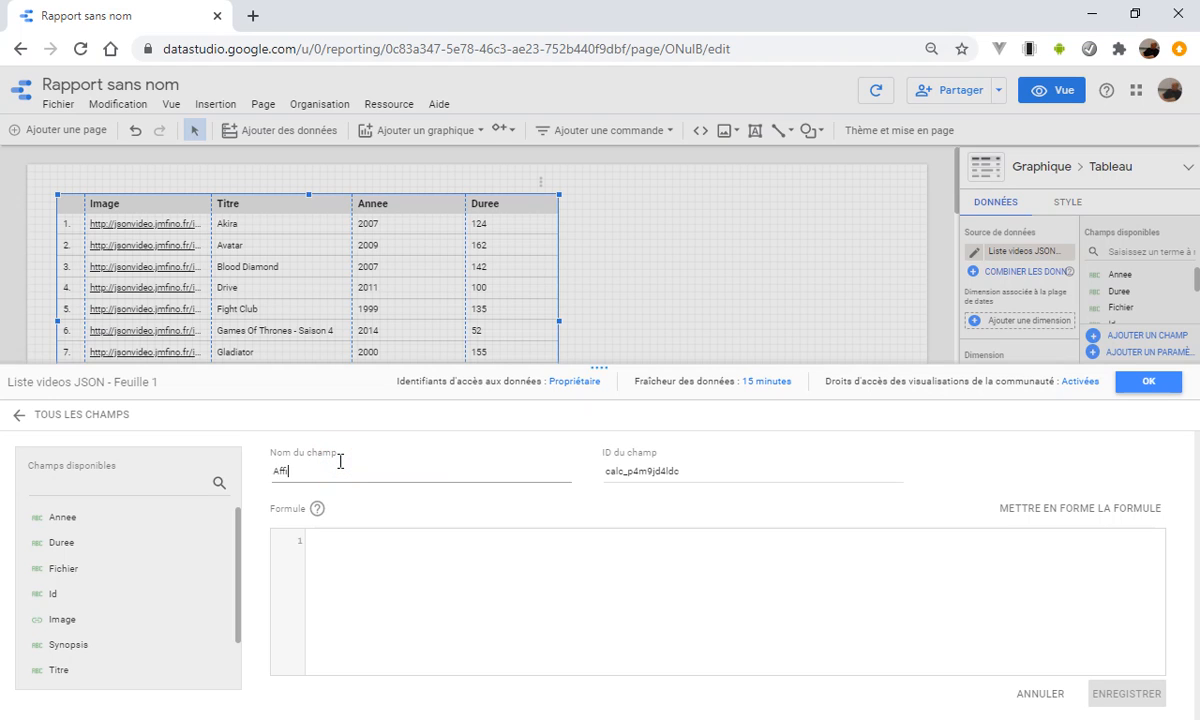
Define the calculated field with the formula IMAGE(Image), save it and return to the report.
{"action": "left_click", "coordinate": [318, 533]}
{"action": "type", "text": "Image"}
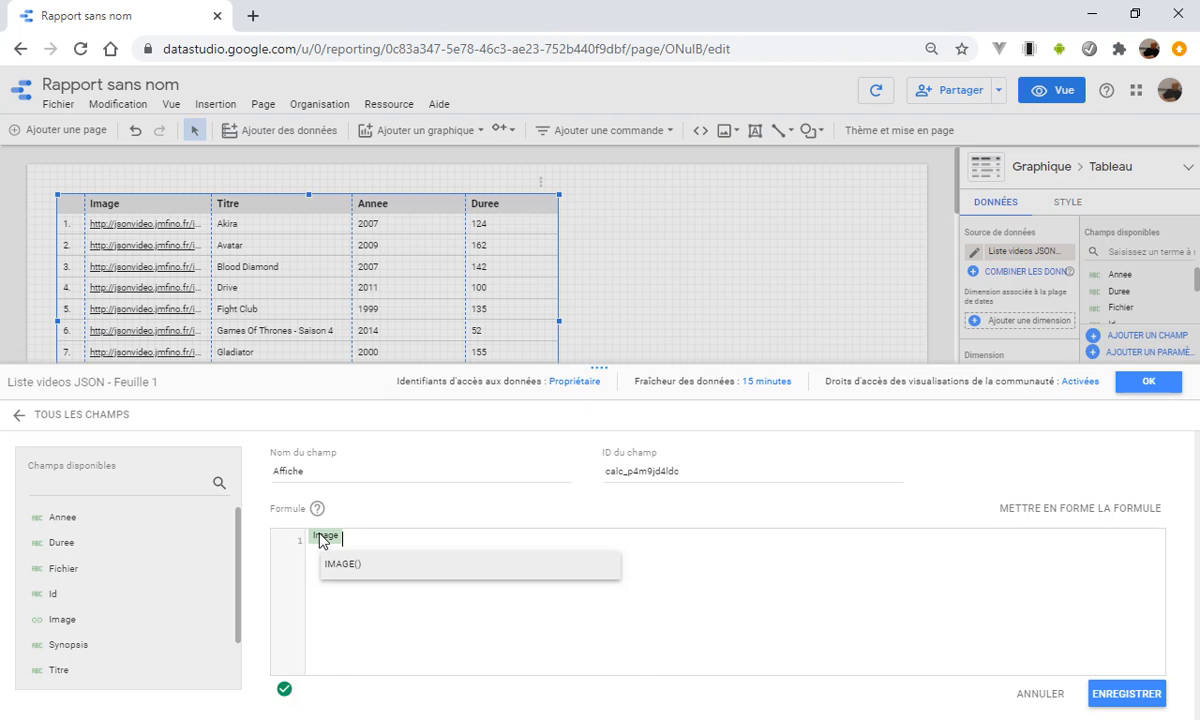
{"action": "key", "text": "Return"}
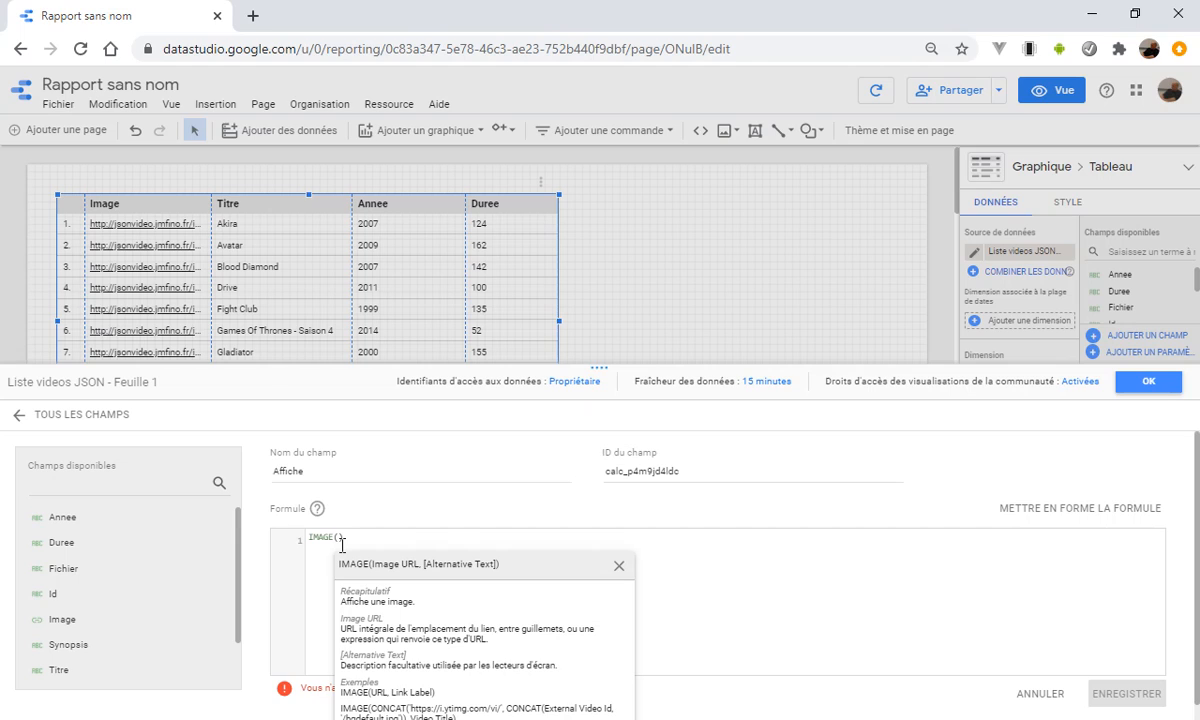
{"action": "type", "text": "Image"}
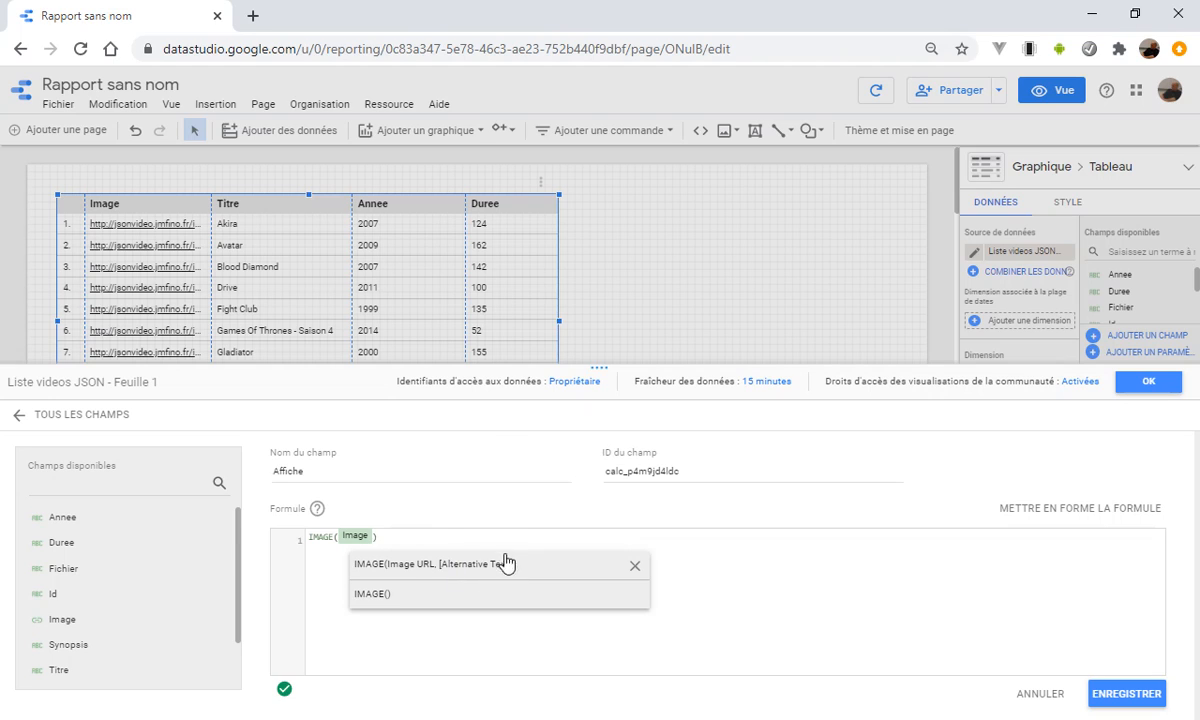
{"action": "left_click", "coordinate": [436, 540]}
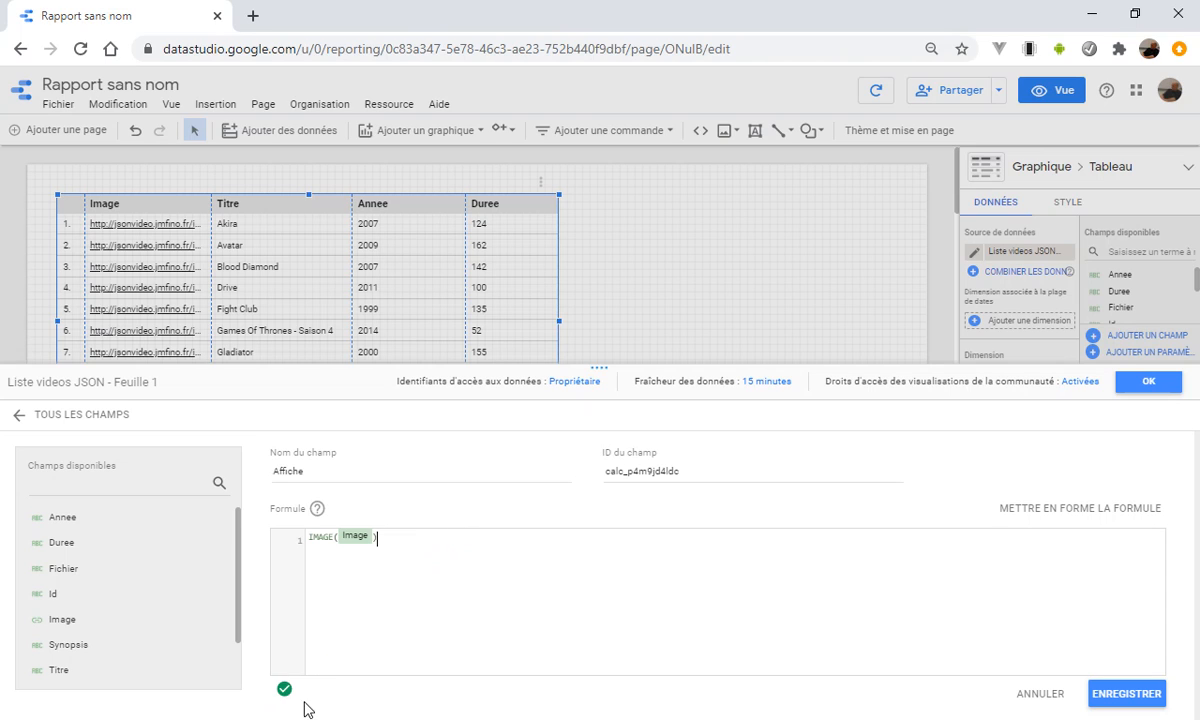
{"action": "left_click", "coordinate": [1142, 684]}
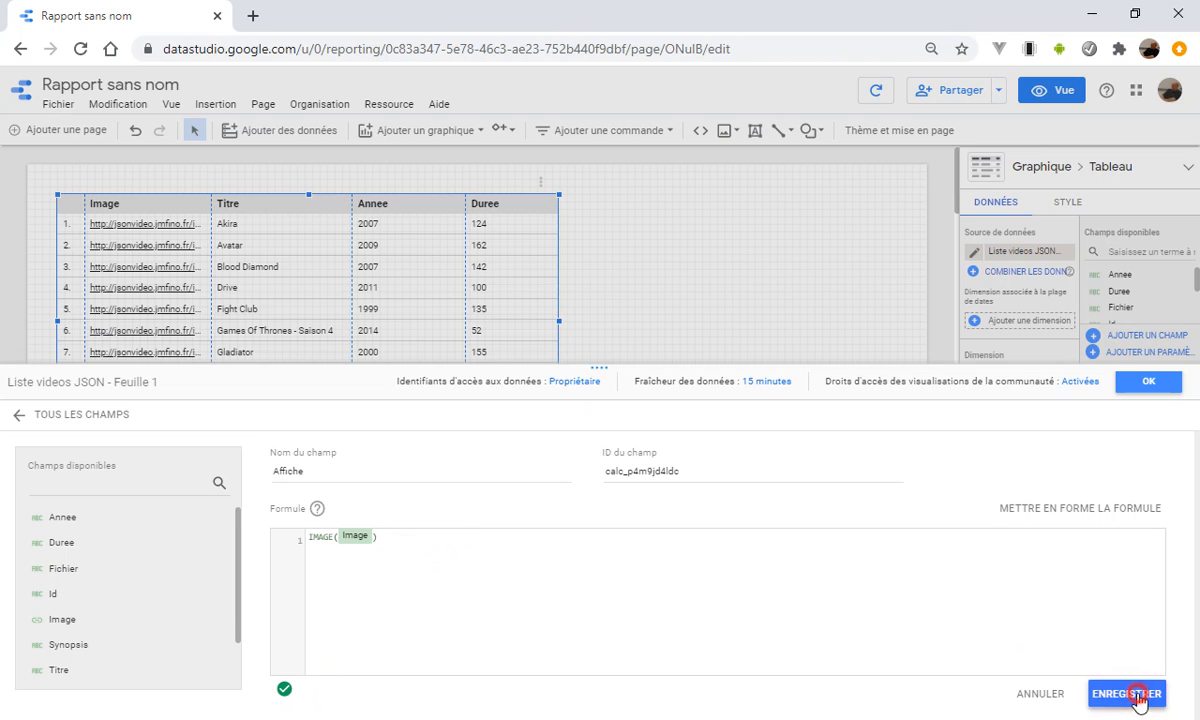
{"action": "left_click", "coordinate": [1148, 382]}
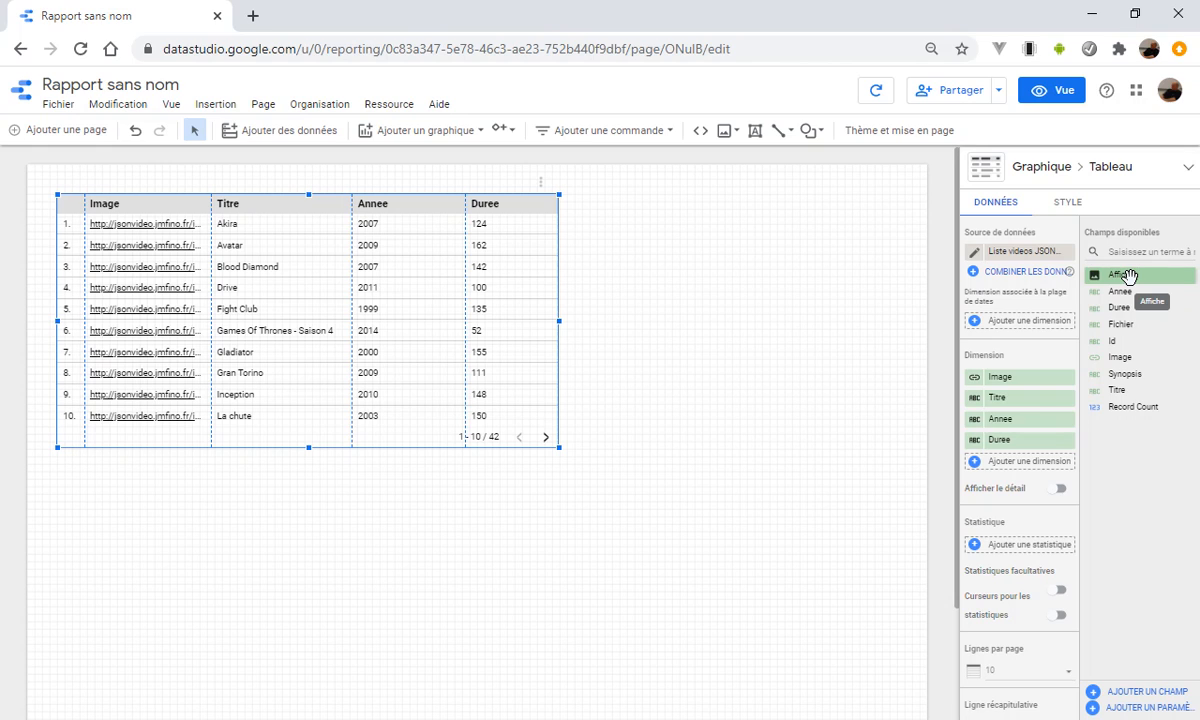
Replace the table's Image dimension with Affiche and extend the table down to near the bottom of the page.
{"action": "left_click_drag", "start_coordinate": [1128, 276], "coordinate": [1012, 408]}
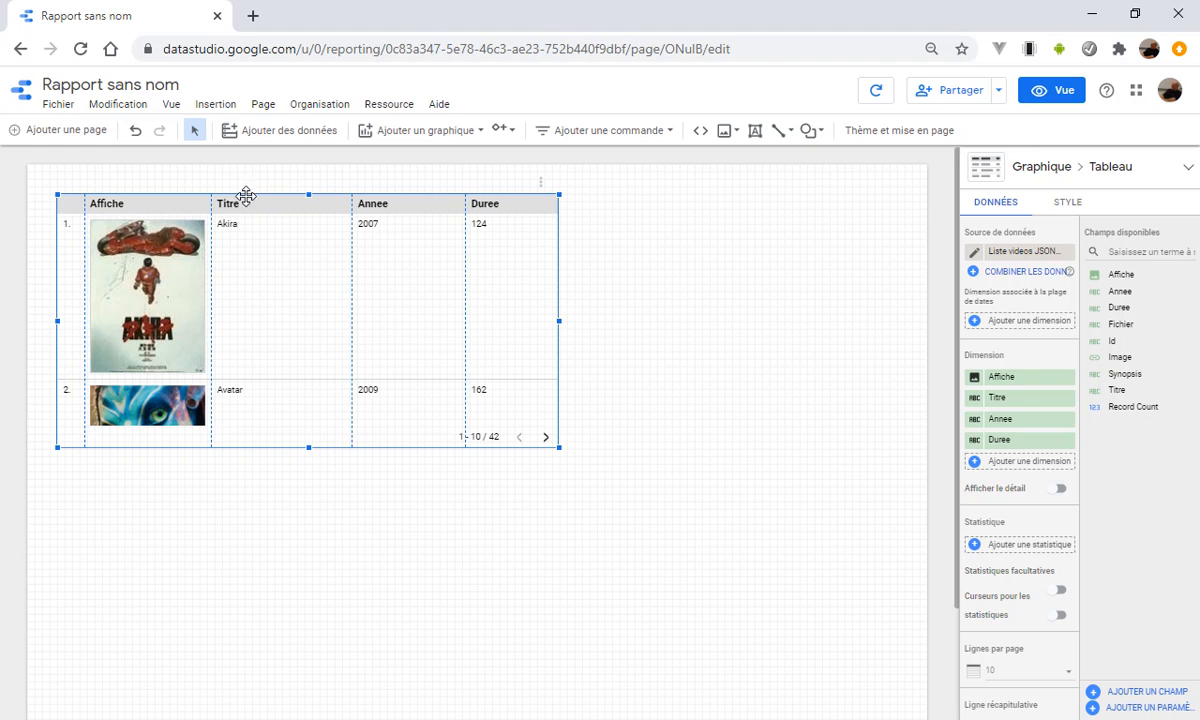
{"action": "left_click_drag", "start_coordinate": [310, 447], "coordinate": [352, 667]}
{"action": "scroll", "coordinate": [367, 555], "scroll_direction": "down", "scroll_amount": 2}
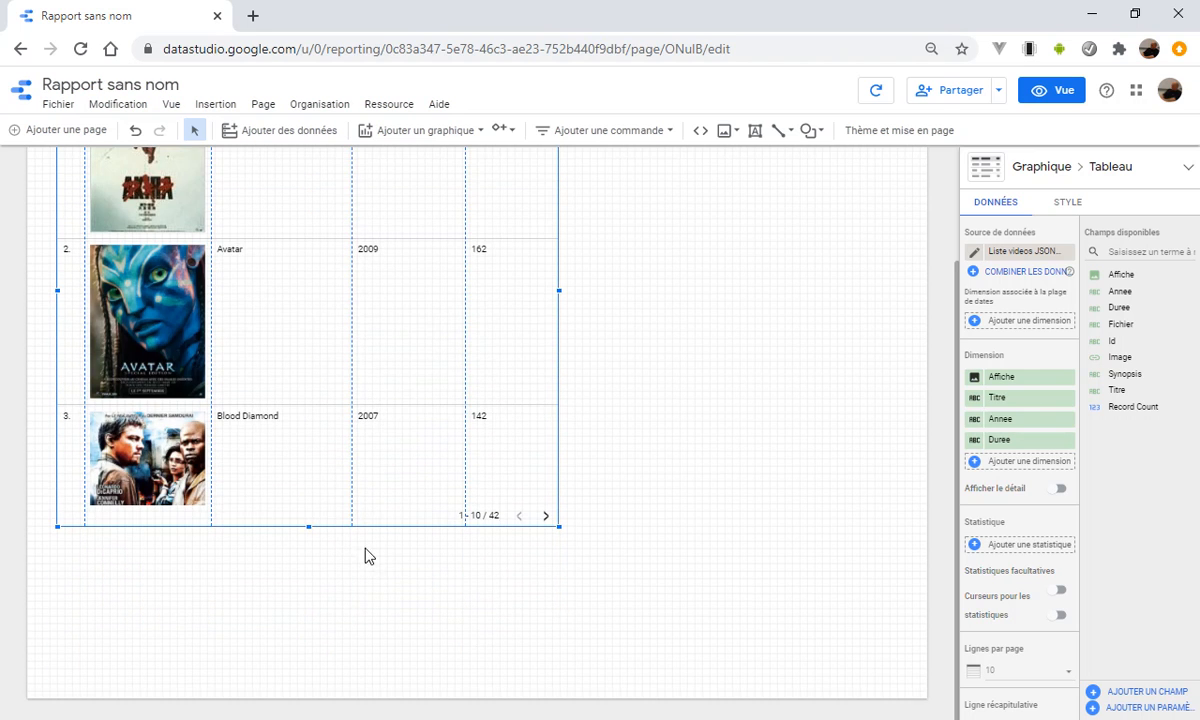
{"action": "left_click_drag", "start_coordinate": [308, 527], "coordinate": [316, 642]}
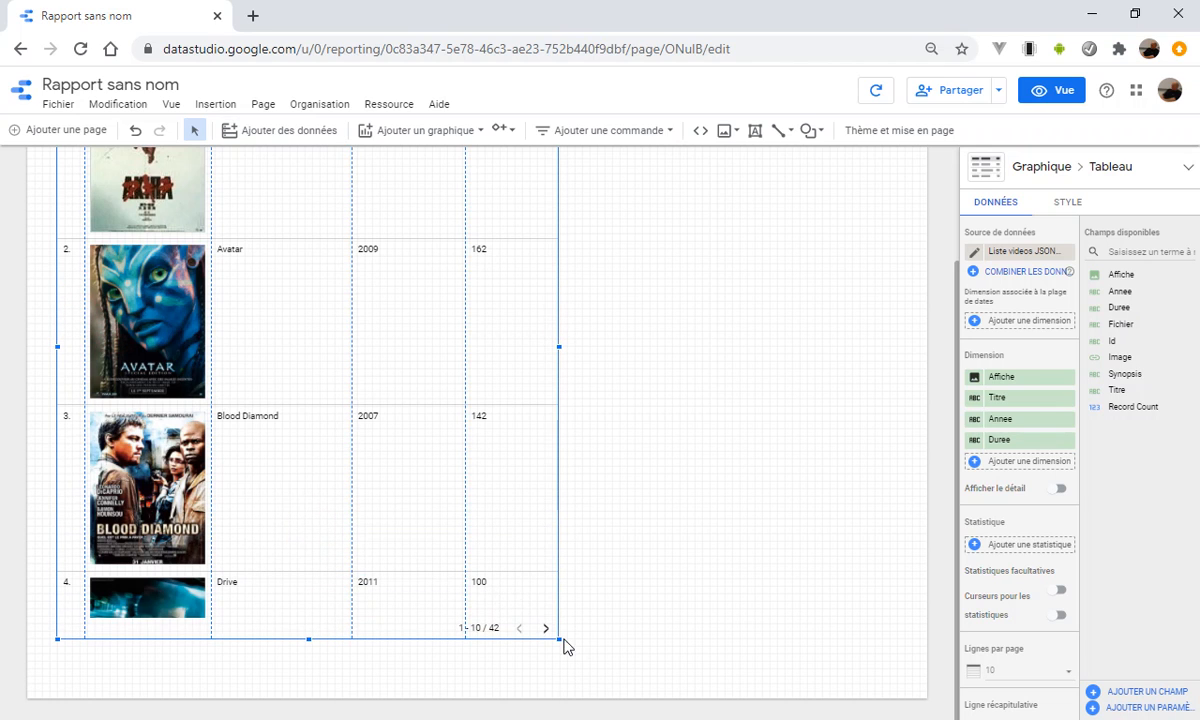
Narrow the film table from its right edge so that five poster rows fit within its height.
{"action": "left_click_drag", "start_coordinate": [560, 349], "coordinate": [390, 343]}
{"action": "left_click", "coordinate": [538, 337]}
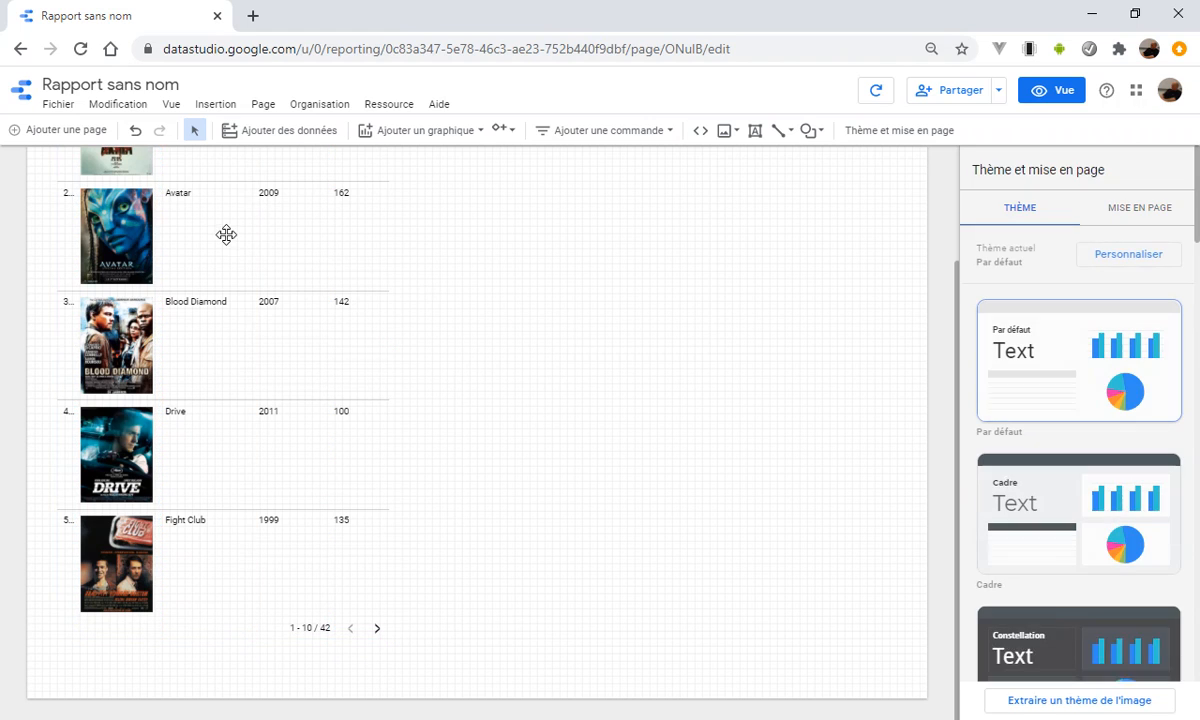
{"action": "left_click", "coordinate": [182, 193]}
{"action": "scroll", "coordinate": [311, 268], "scroll_direction": "up", "scroll_amount": 3}
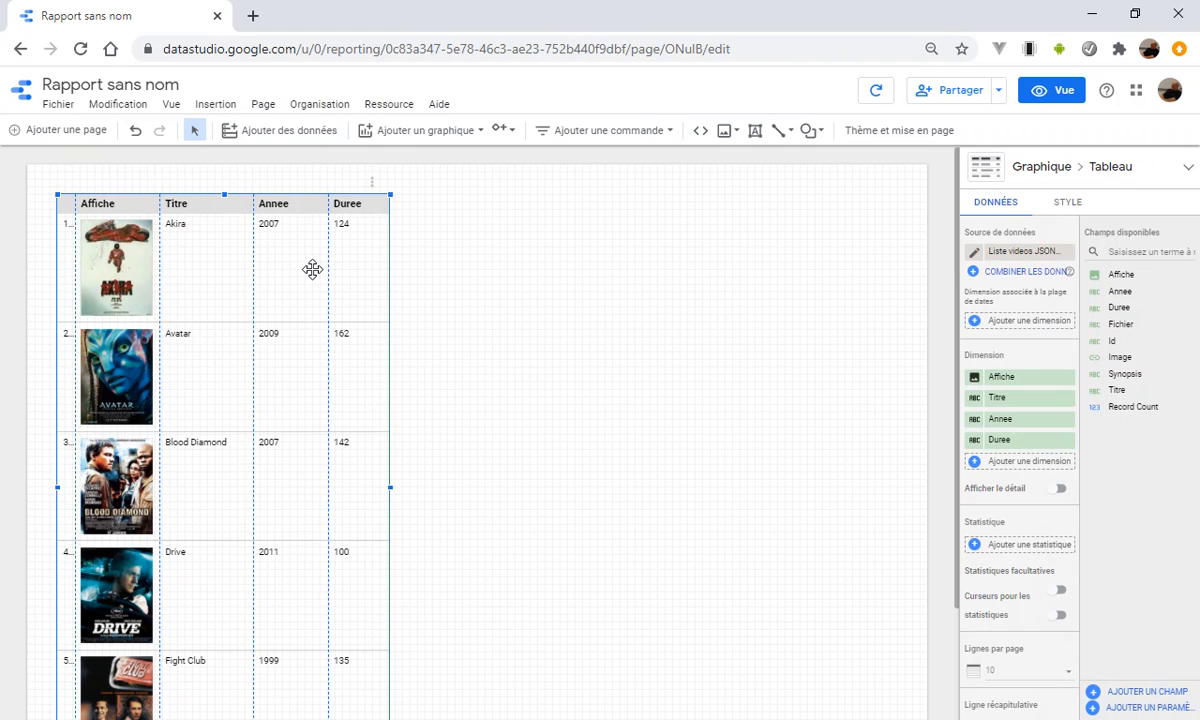
Look through the table's style options, from header and colours to pagination and column alignment, and return to its data settings.
{"action": "left_click", "coordinate": [186, 220]}
{"action": "left_click", "coordinate": [1066, 204]}
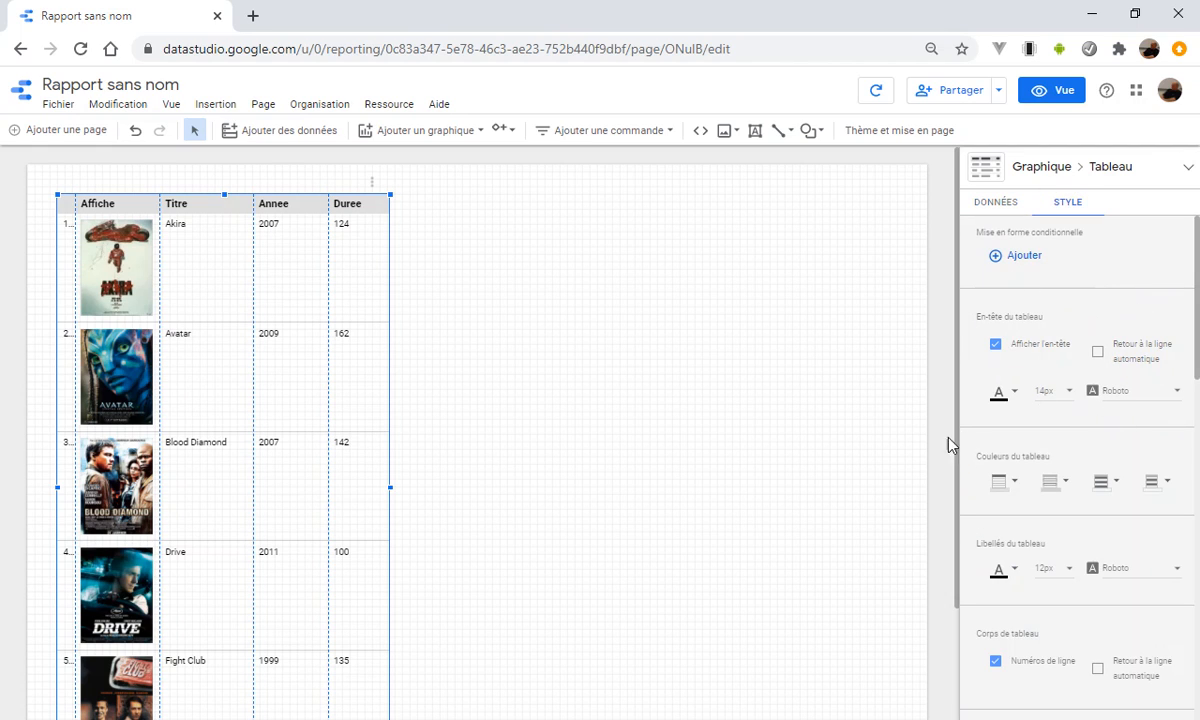
{"action": "scroll", "coordinate": [1130, 440], "scroll_direction": "down", "scroll_amount": 5}
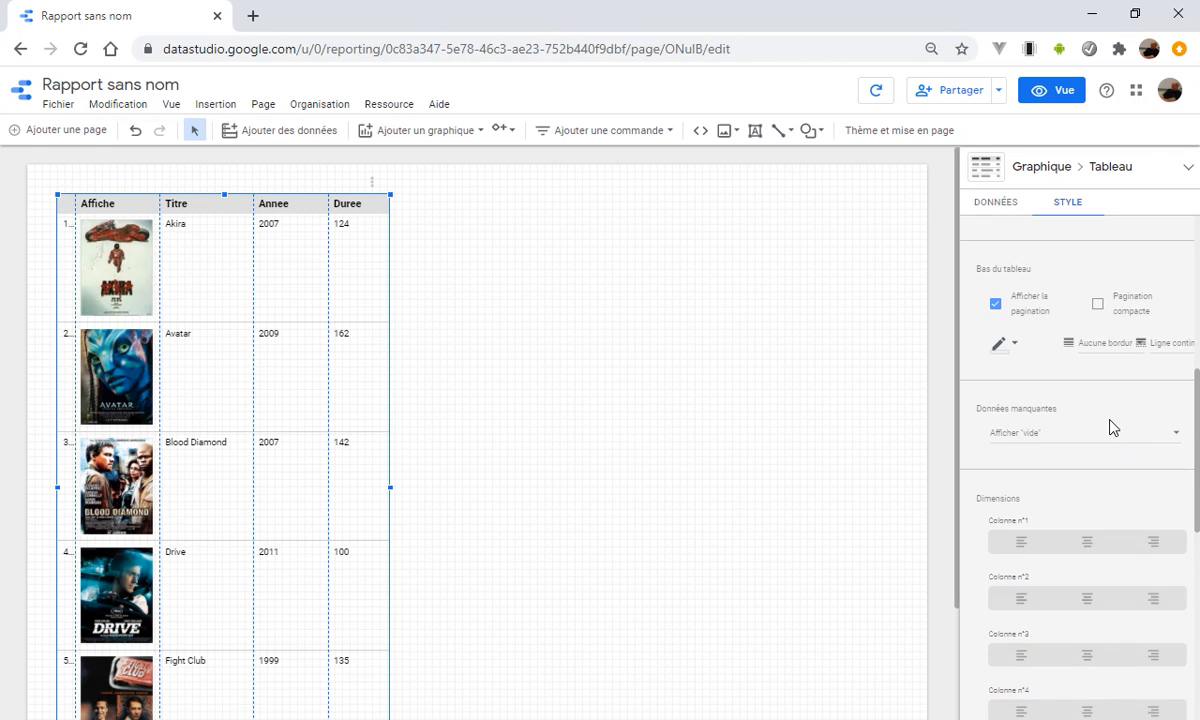
{"action": "scroll", "coordinate": [1100, 420], "scroll_direction": "up", "scroll_amount": 5}
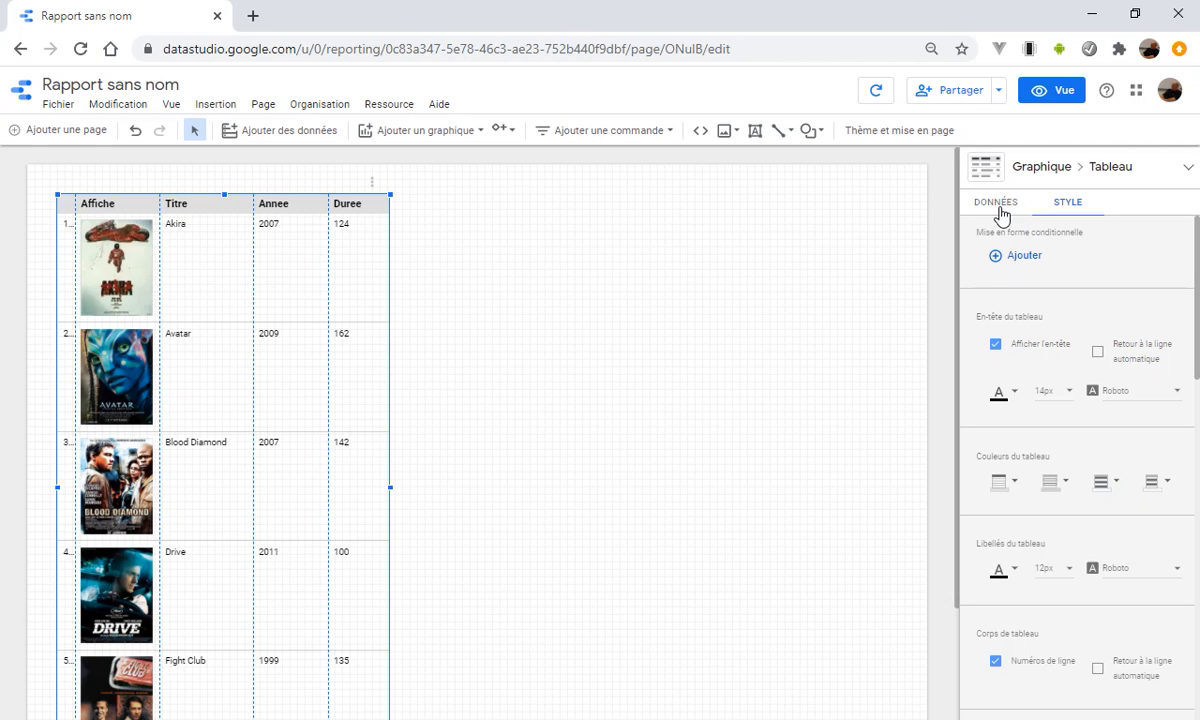
{"action": "left_click", "coordinate": [1001, 213]}
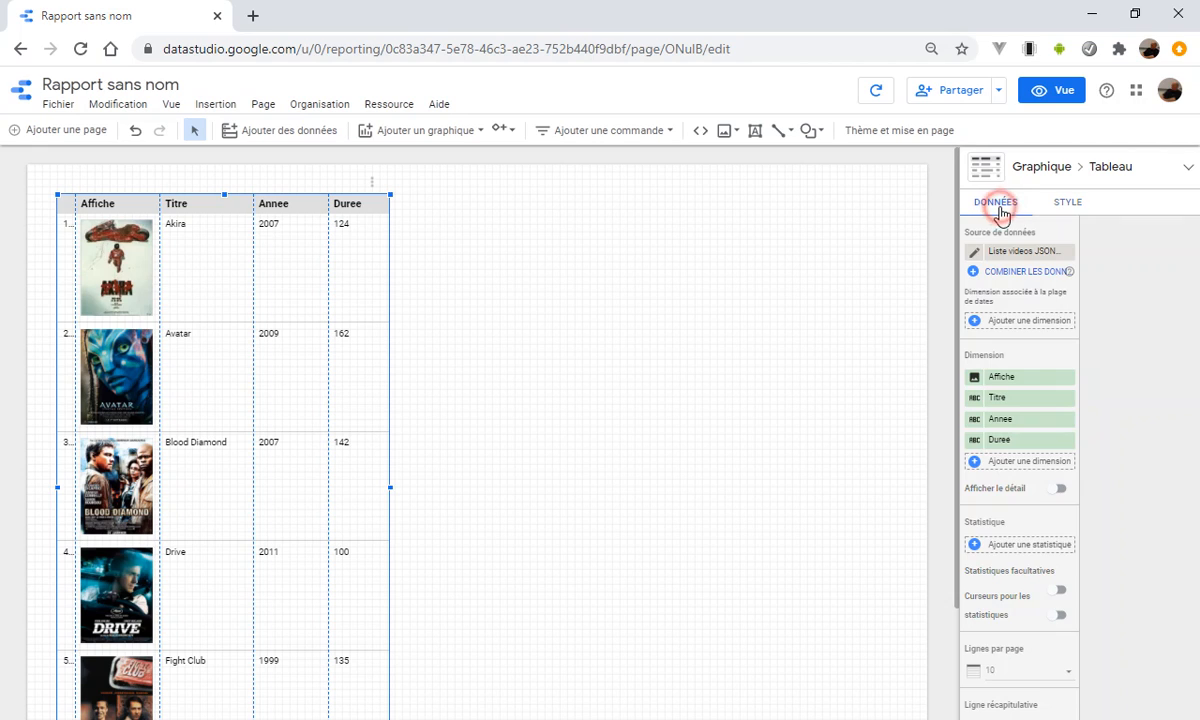
Set the film table to show 5 rows per page and deselect it.
{"action": "left_click", "coordinate": [567, 340]}
{"action": "left_click", "coordinate": [233, 332]}
{"action": "scroll", "coordinate": [497, 410], "scroll_direction": "down", "scroll_amount": 2}
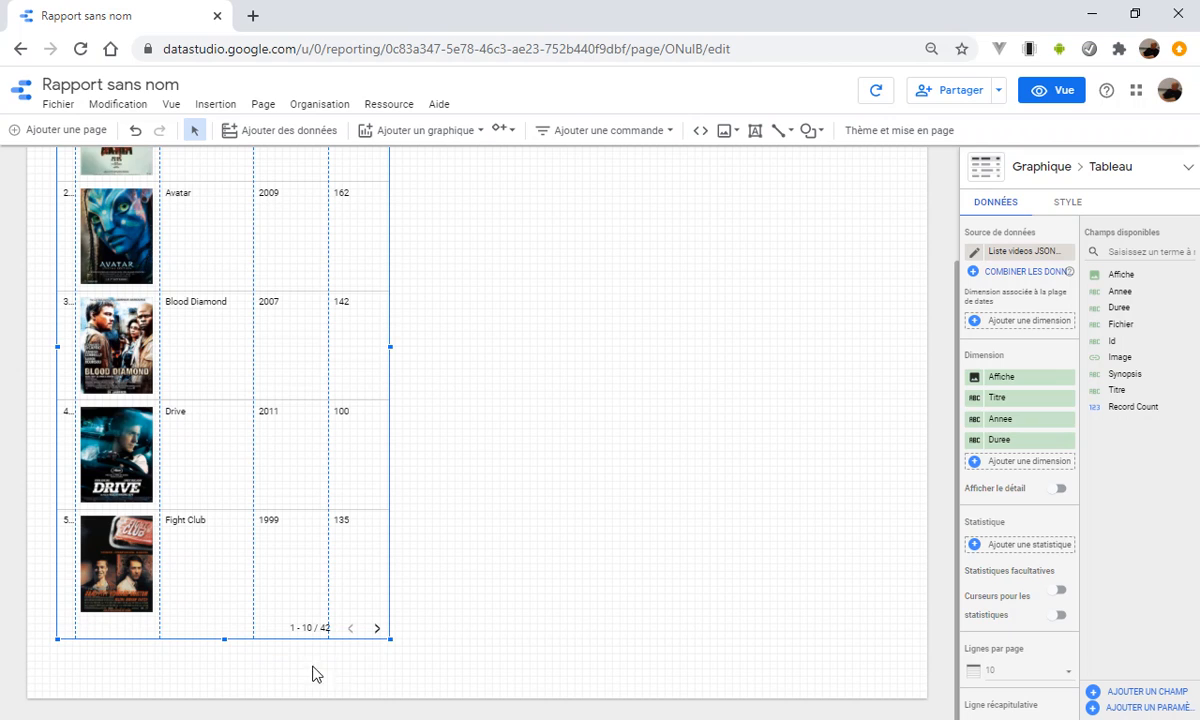
{"action": "left_click", "coordinate": [1074, 672]}
{"action": "scroll", "coordinate": [1040, 540], "scroll_direction": "up", "scroll_amount": 3}
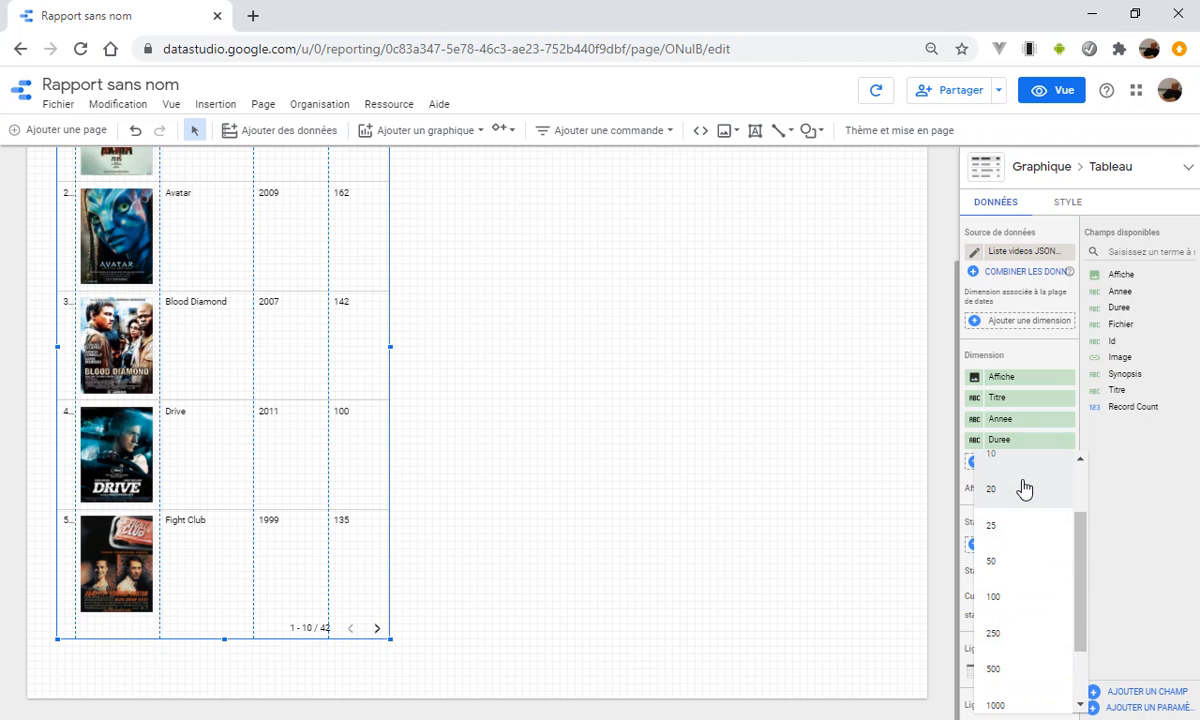
{"action": "left_click", "coordinate": [1005, 518]}
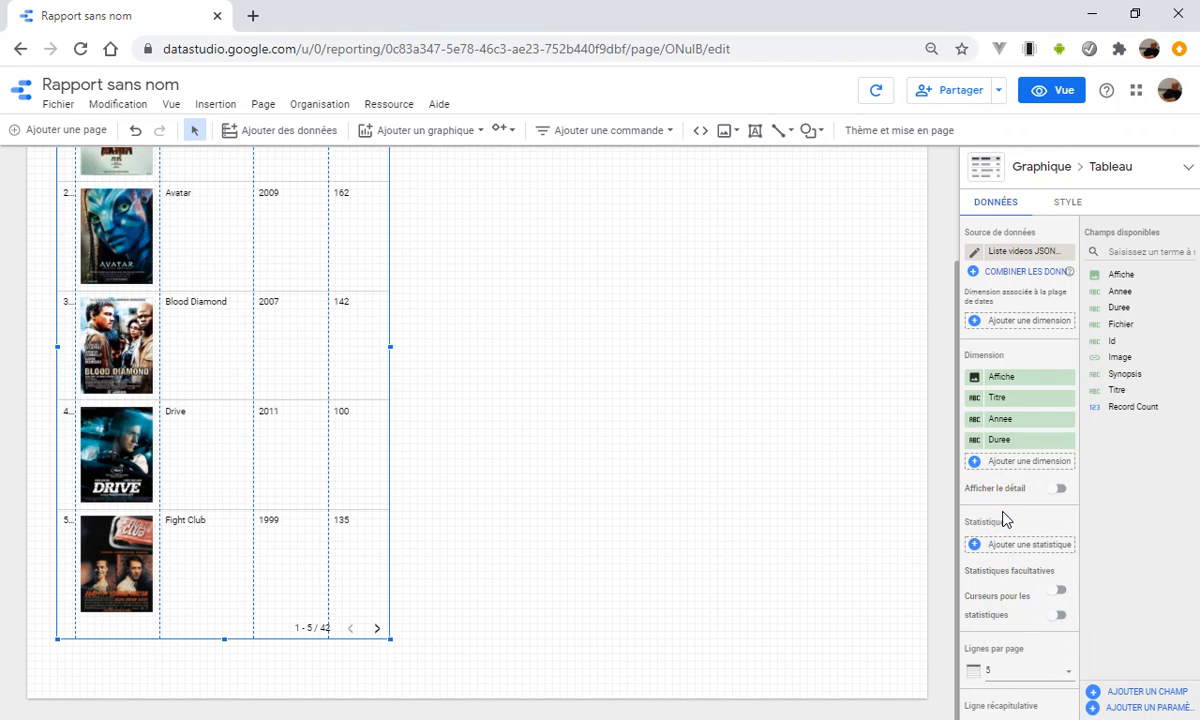
{"action": "left_click", "coordinate": [611, 436]}
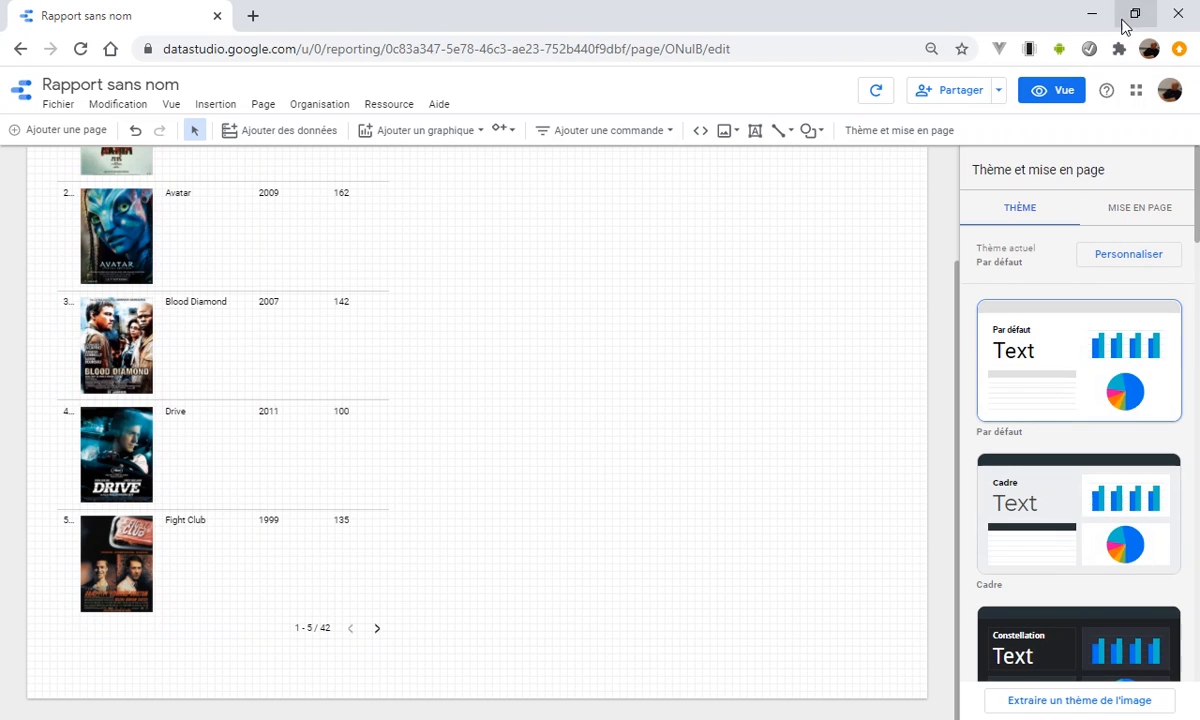
Preview the report in view mode, page forward three times through the film table, and return to editing.
{"action": "left_click", "coordinate": [1051, 92]}
{"action": "scroll", "coordinate": [518, 345], "scroll_direction": "up", "scroll_amount": 2}
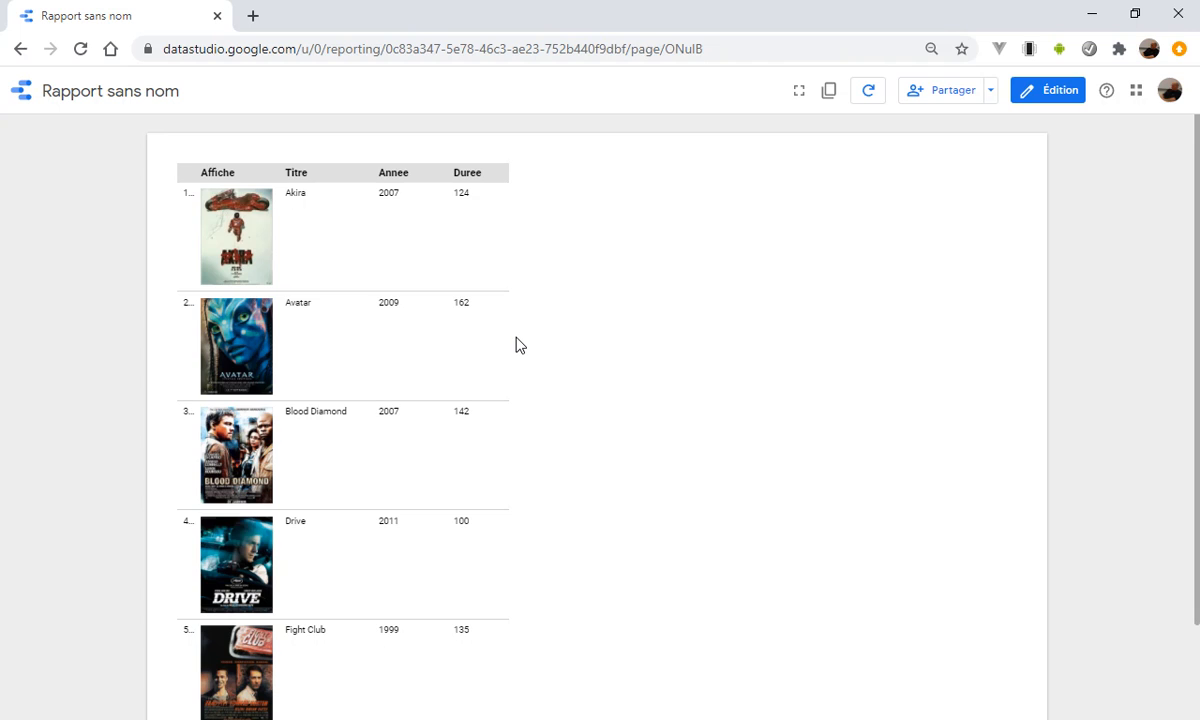
{"action": "scroll", "coordinate": [518, 346], "scroll_direction": "down", "scroll_amount": 2}
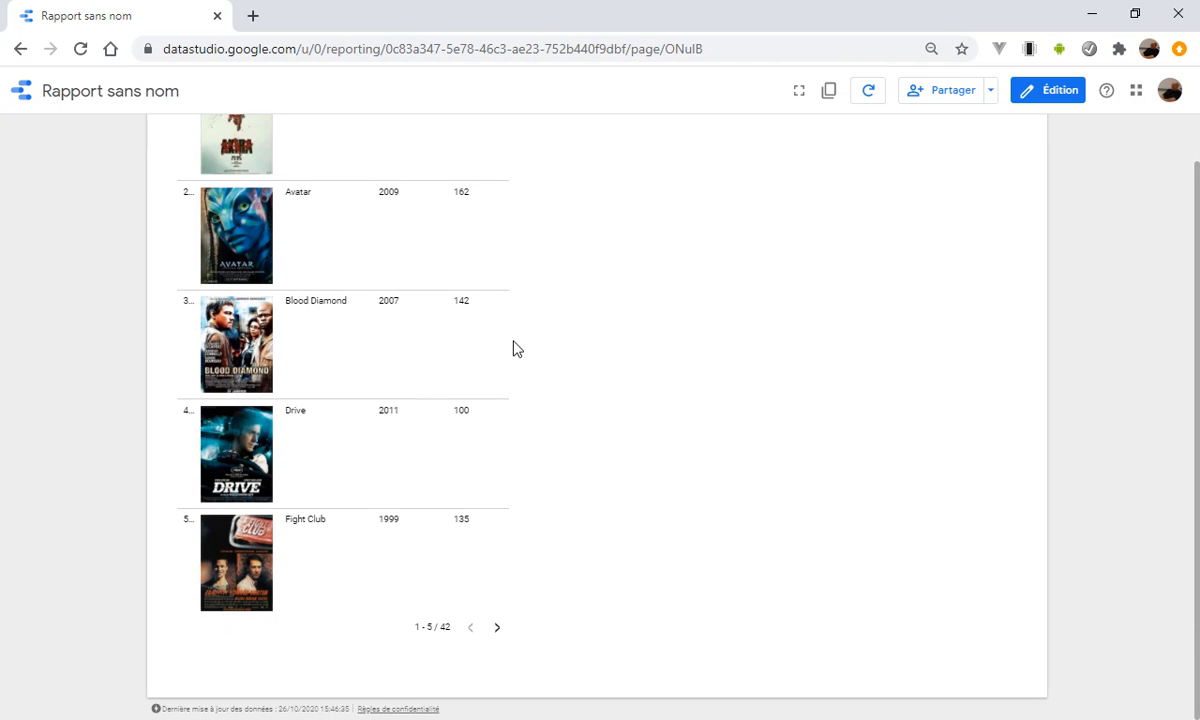
{"action": "left_click", "coordinate": [497, 630]}
{"action": "left_click", "coordinate": [497, 630]}
{"action": "left_click", "coordinate": [497, 630]}
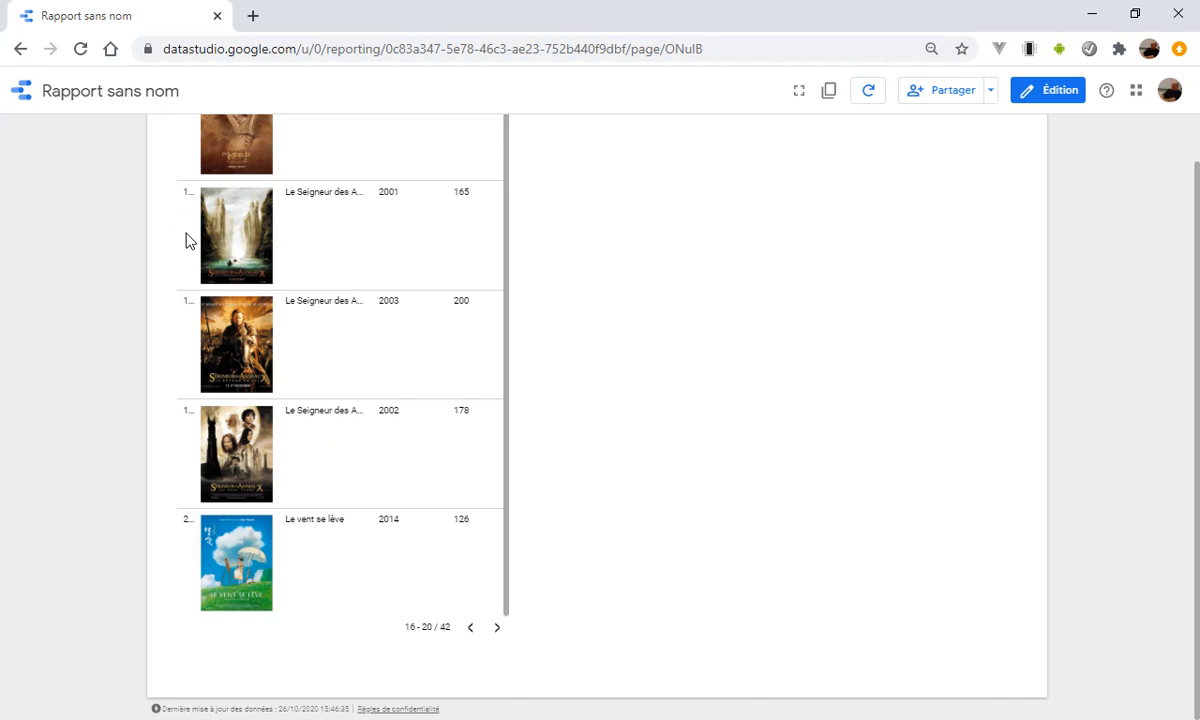
{"action": "scroll", "coordinate": [181, 244], "scroll_direction": "up", "scroll_amount": 2}
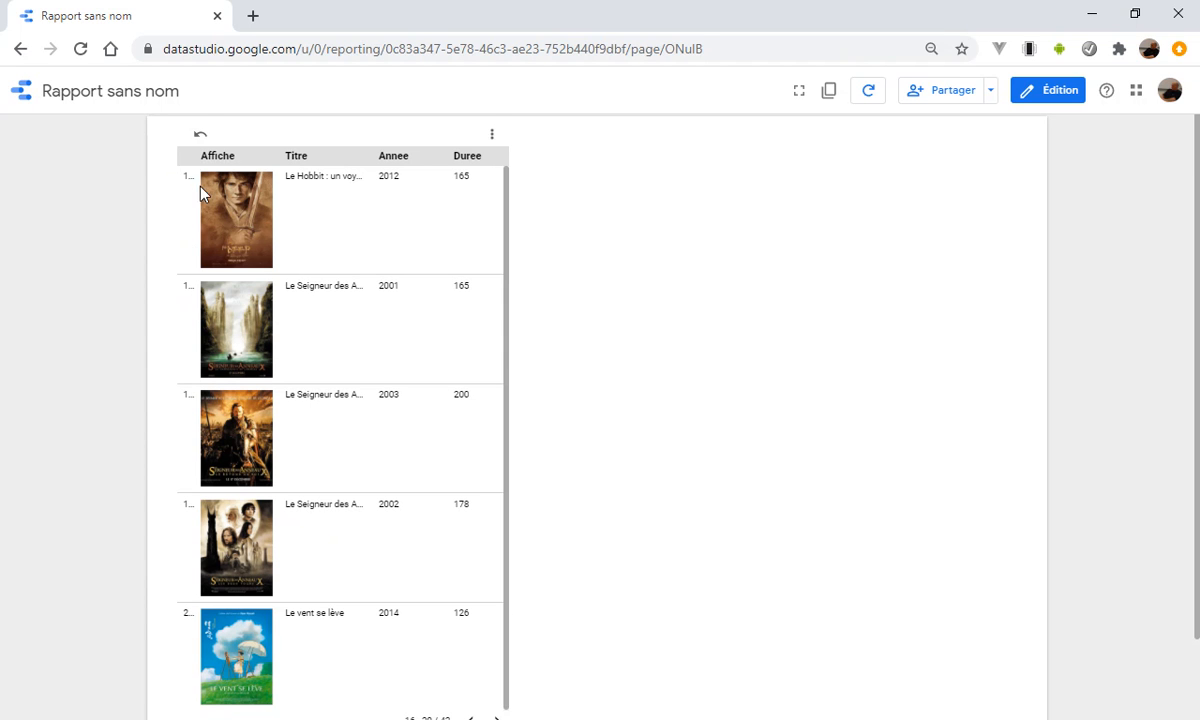
{"action": "left_click", "coordinate": [1056, 93]}
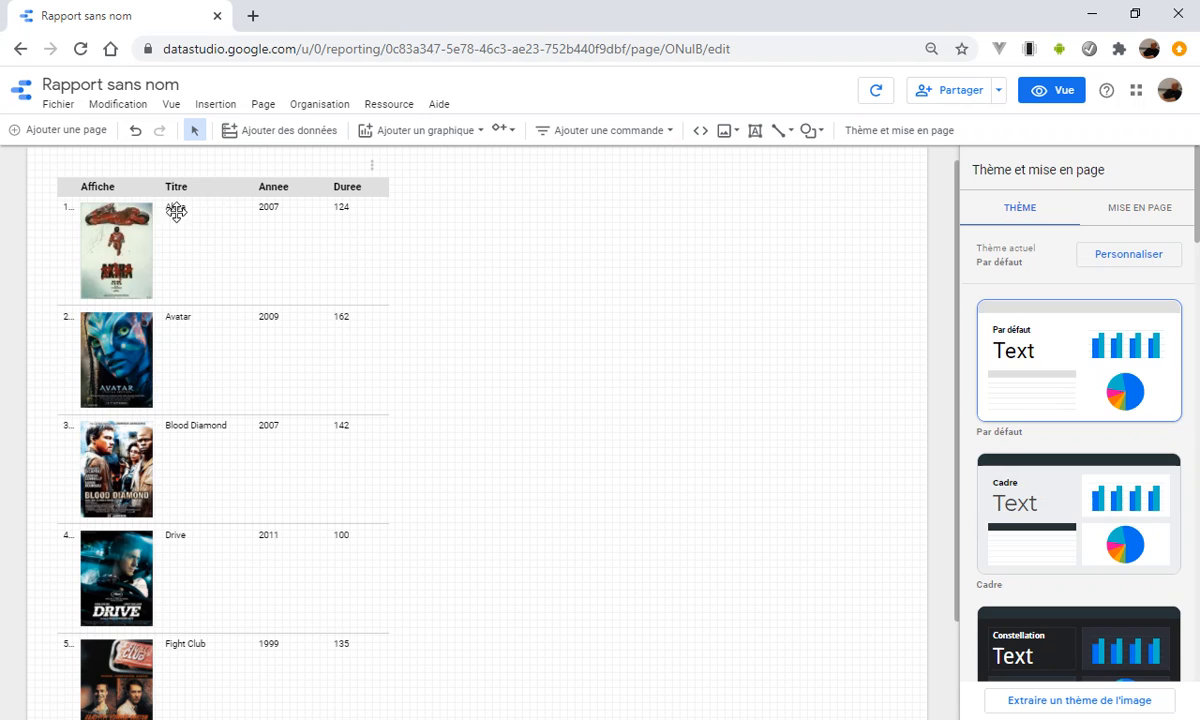
Widen the film table slightly from its right edge and check how its poster rows fit from top to bottom.
{"action": "left_click", "coordinate": [351, 287]}
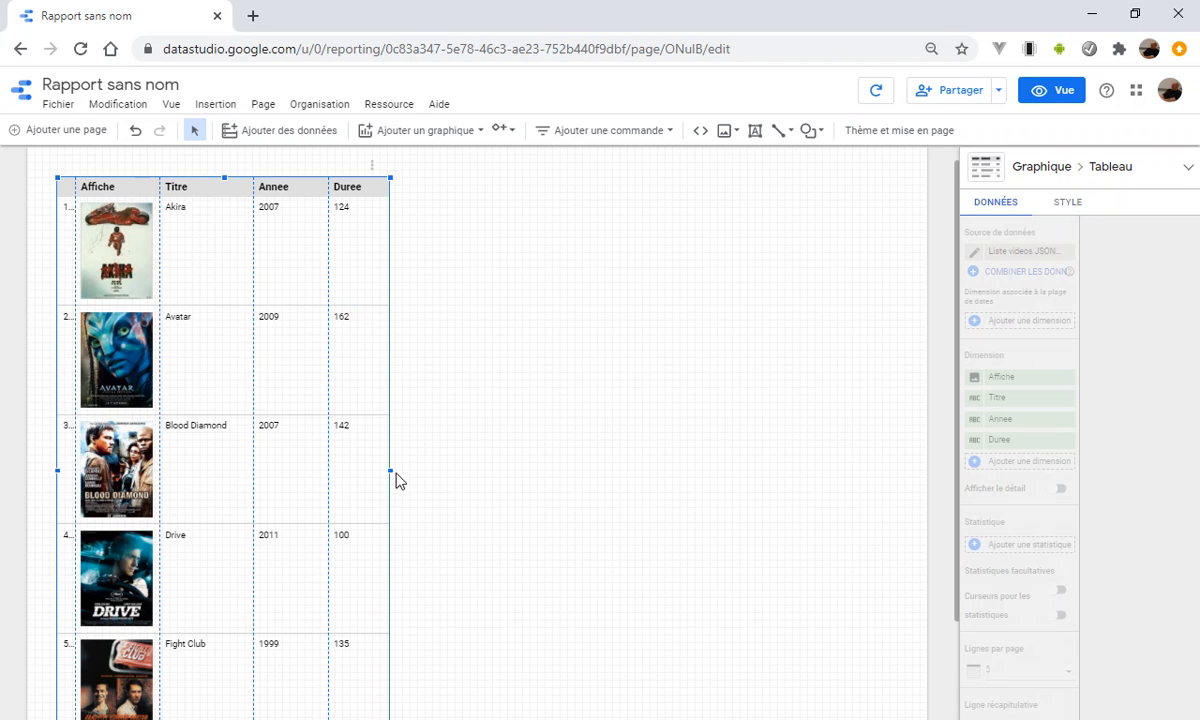
{"action": "left_click_drag", "start_coordinate": [391, 471], "coordinate": [432, 471]}
{"action": "scroll", "coordinate": [534, 415], "scroll_direction": "down", "scroll_amount": 2}
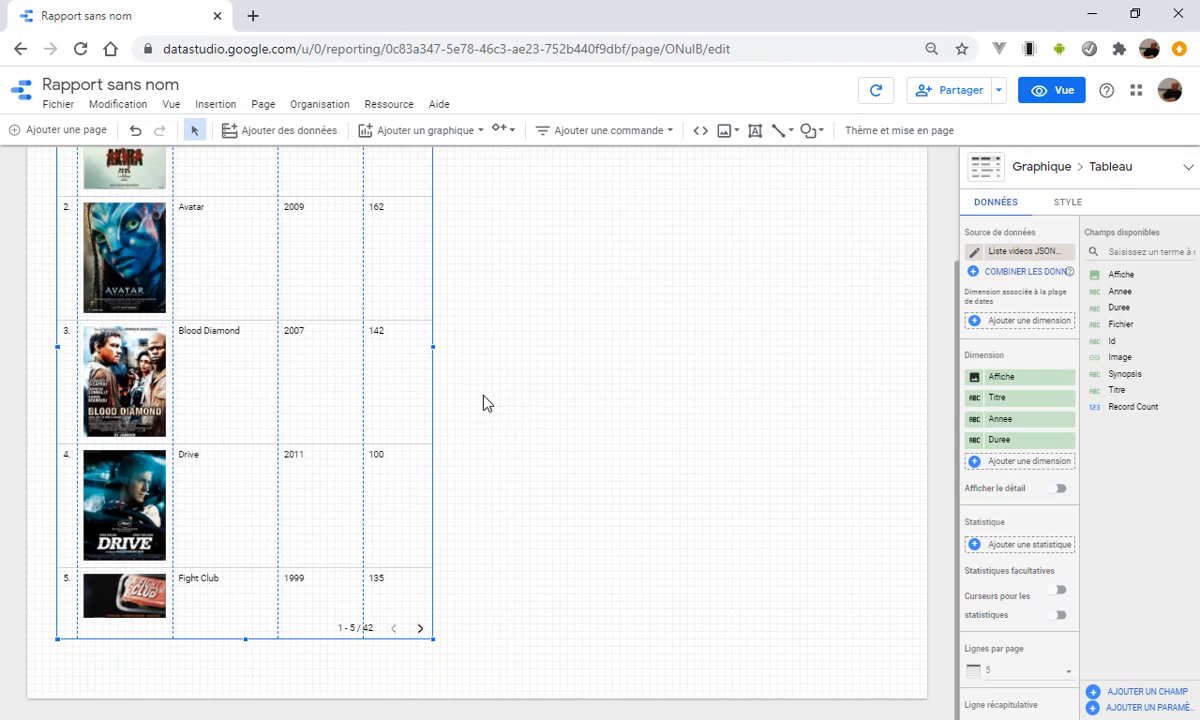
{"action": "scroll", "coordinate": [263, 355], "scroll_direction": "up", "scroll_amount": 2}
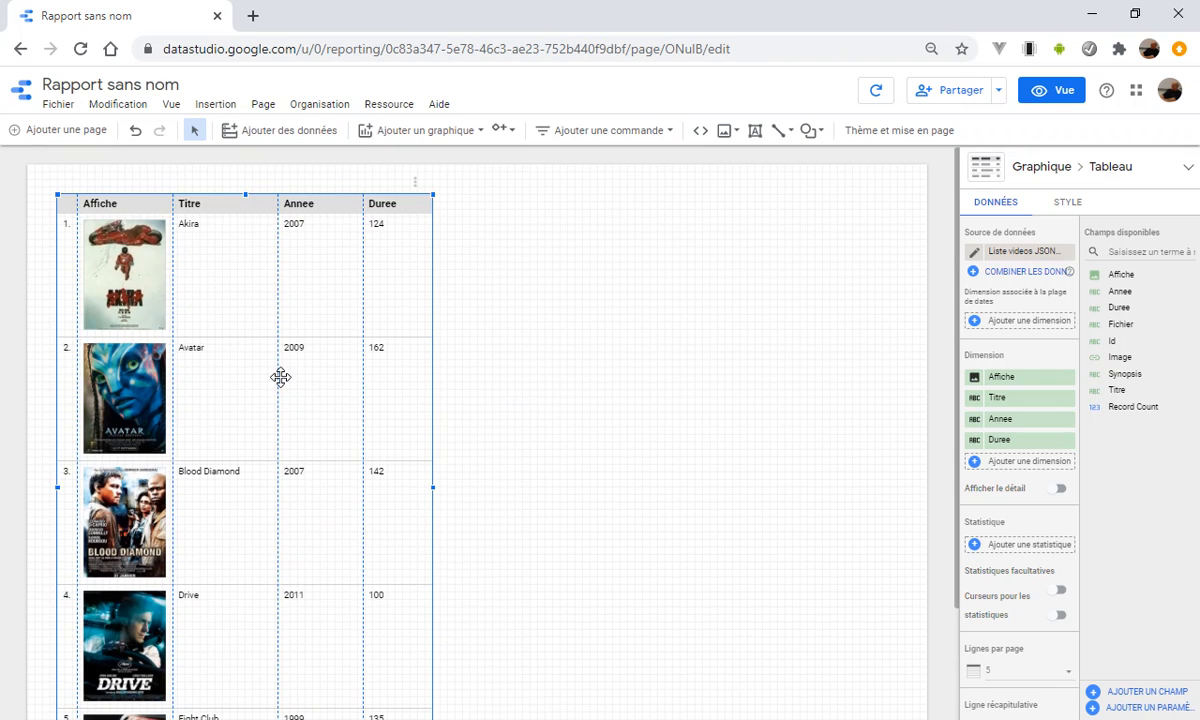
{"action": "scroll", "coordinate": [442, 475], "scroll_direction": "down", "scroll_amount": 2}
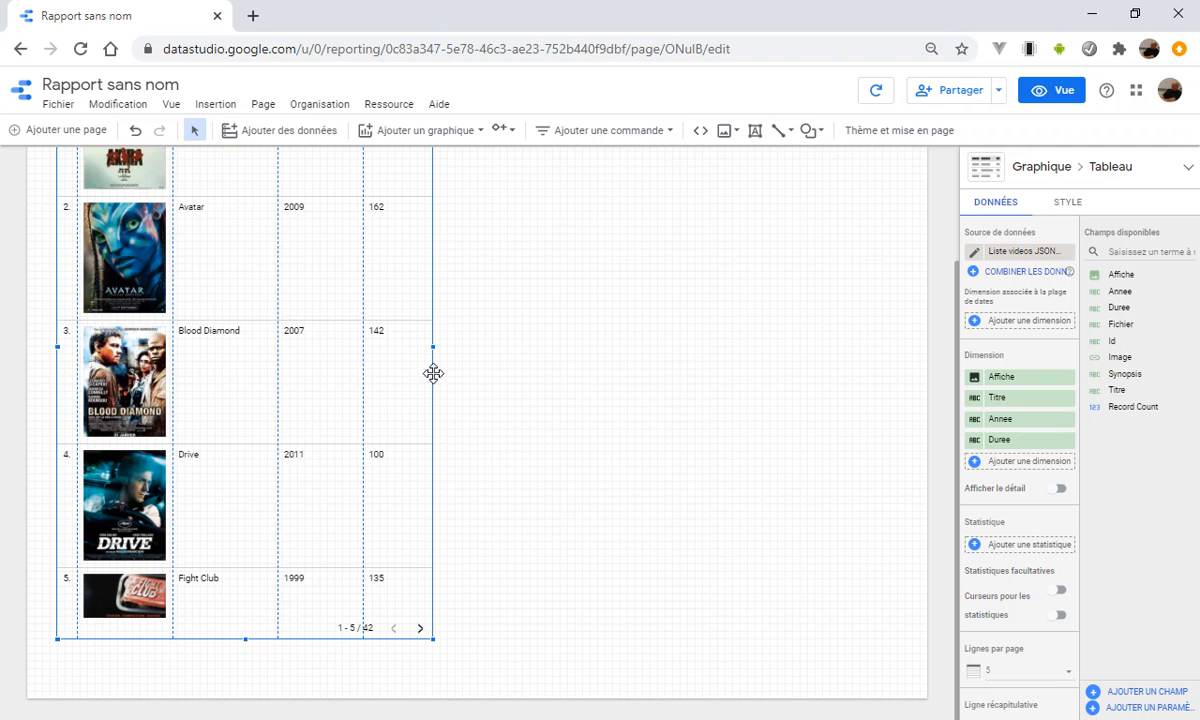
Shrink the film table in both width and height from its lower-right corner, keeping all five poster rows in it, and deselect it.
{"action": "left_click_drag", "start_coordinate": [433, 638], "coordinate": [357, 570]}
{"action": "scroll", "coordinate": [444, 482], "scroll_direction": "up", "scroll_amount": 2}
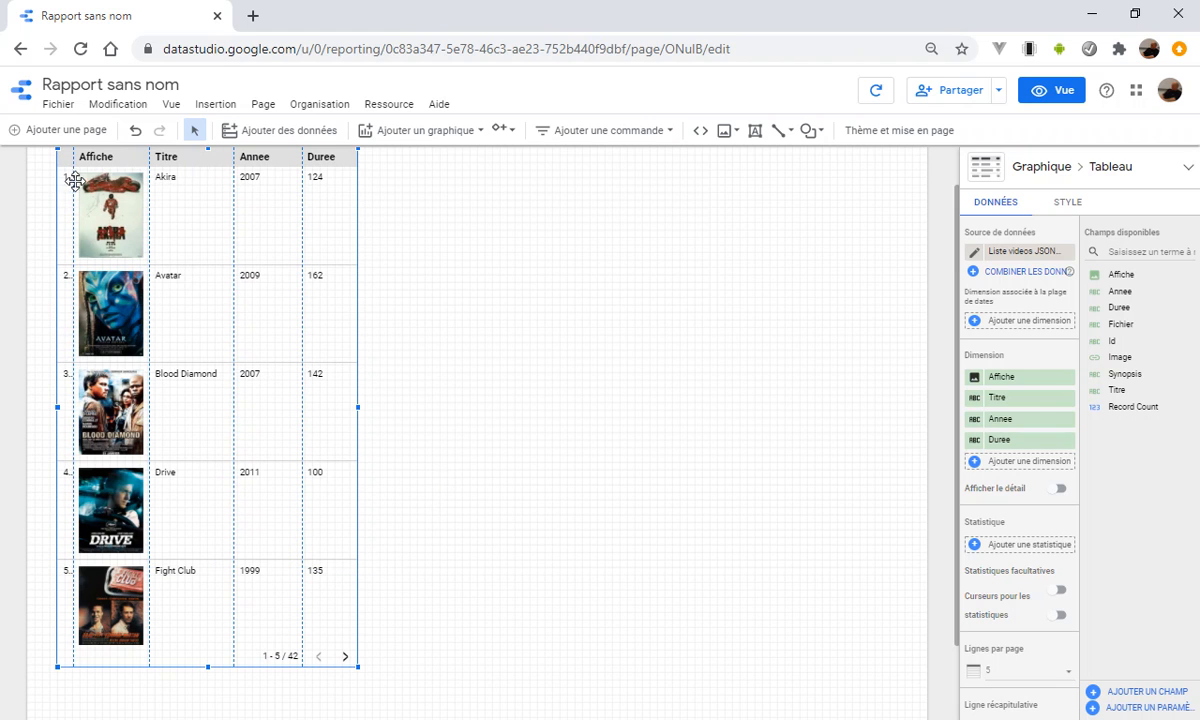
{"action": "left_click", "coordinate": [723, 510]}
{"action": "scroll", "coordinate": [725, 500], "scroll_direction": "up", "scroll_amount": 1}
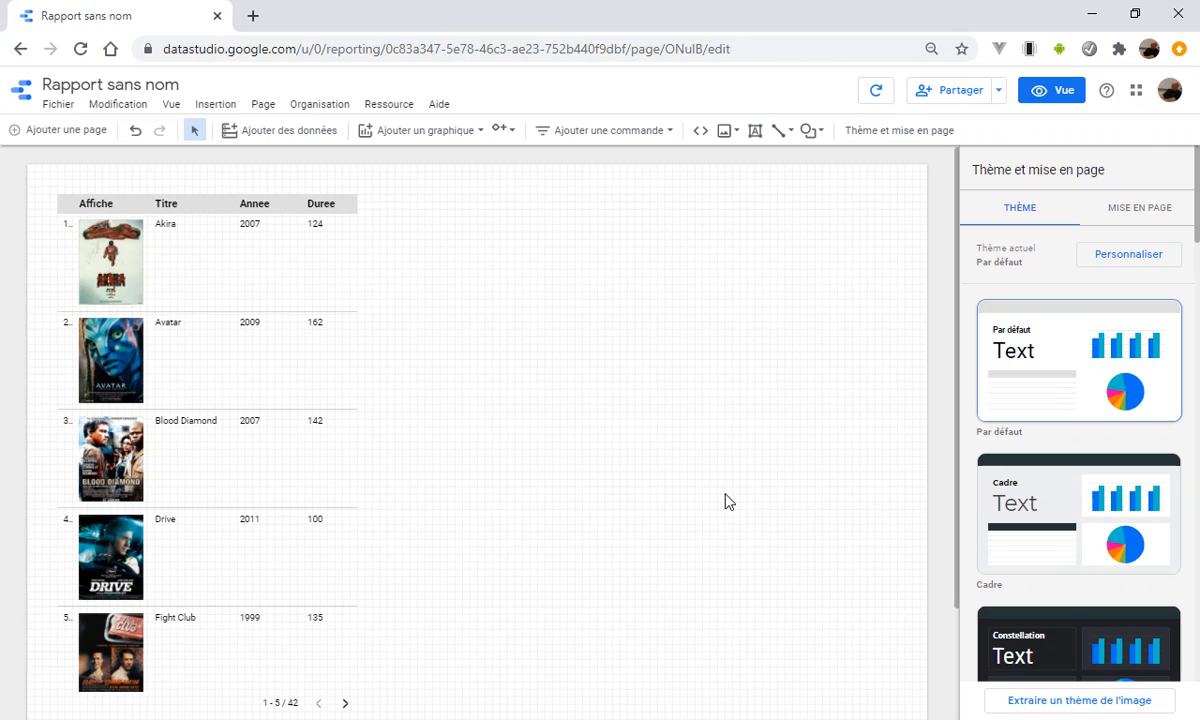